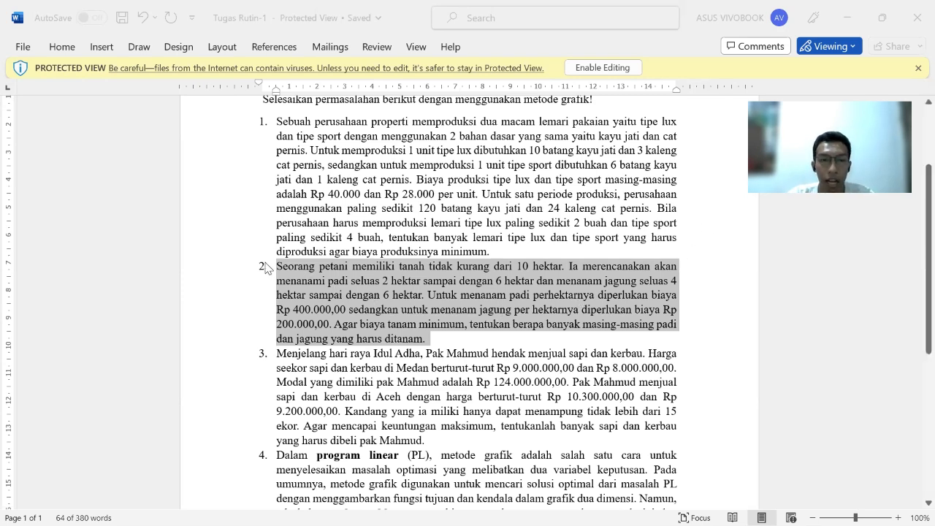
Read problem 2 of the assignment and switch to the handwritten solution PDF in Edge.
scroll(266, 269, down, 1)
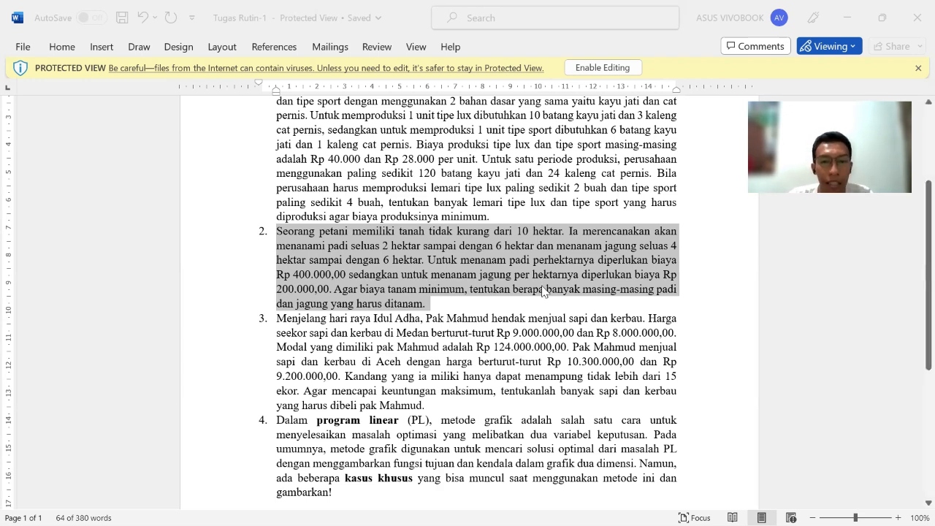
key(alt+Tab)
key(alt+Tab)
key(alt+Tab)
key(alt+Tab)
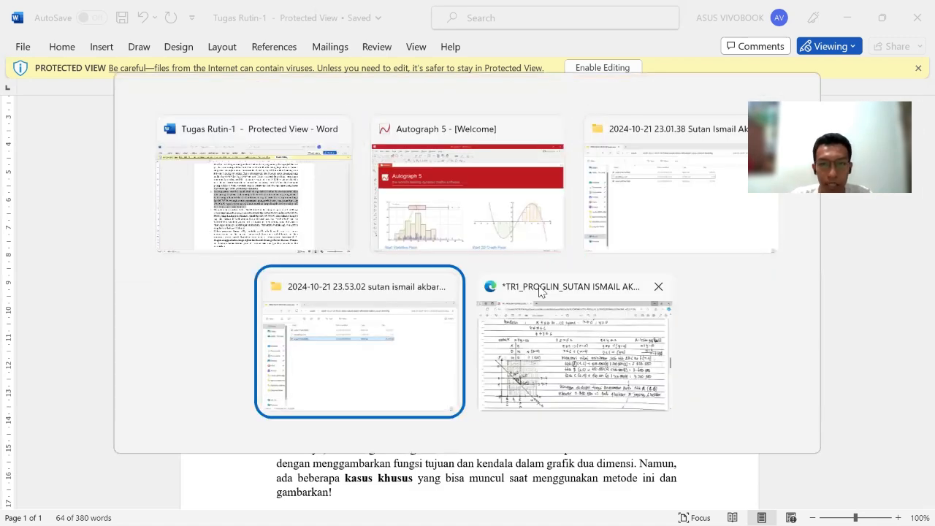
key(alt+Tab)
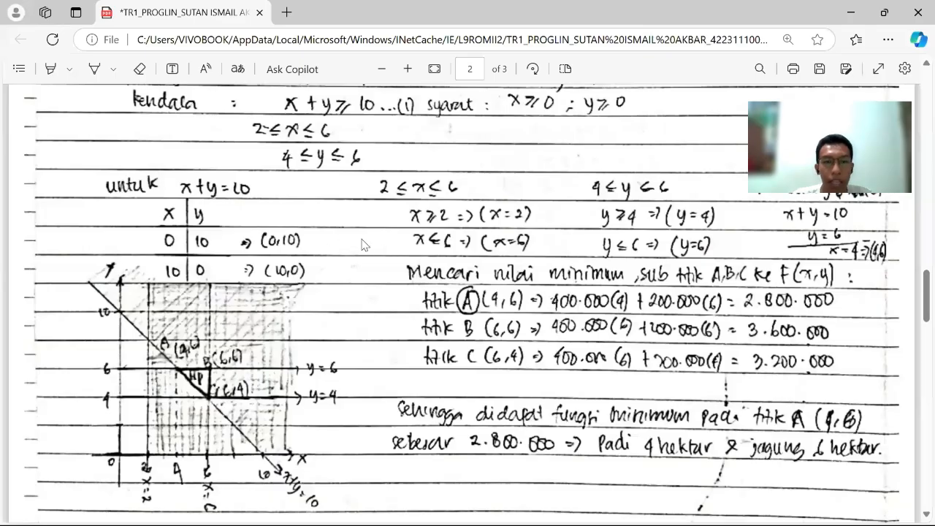
Examine the handwritten solution to problem 2, including its objective function, constraints, intercept table, graph and corner-point evaluation.
scroll(376, 256, up, 5)
scroll(394, 289, up, 5)
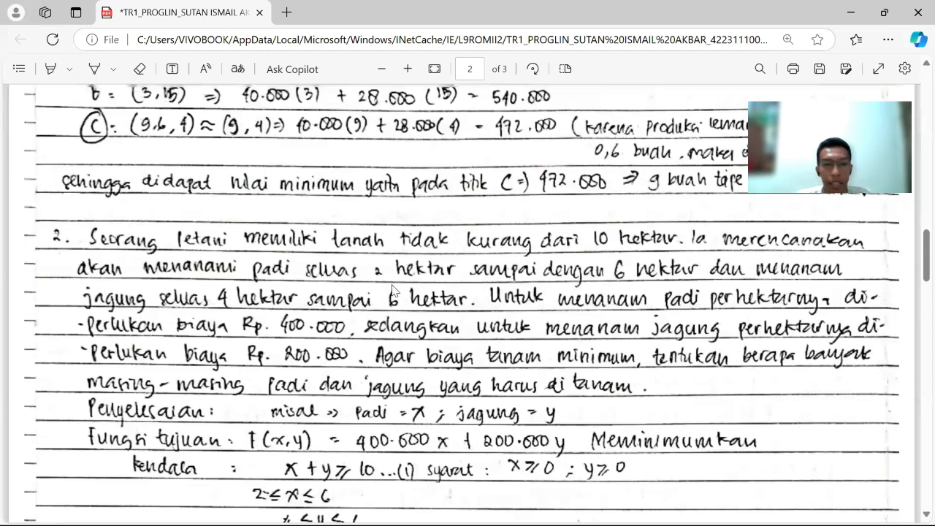
scroll(392, 289, down, 5)
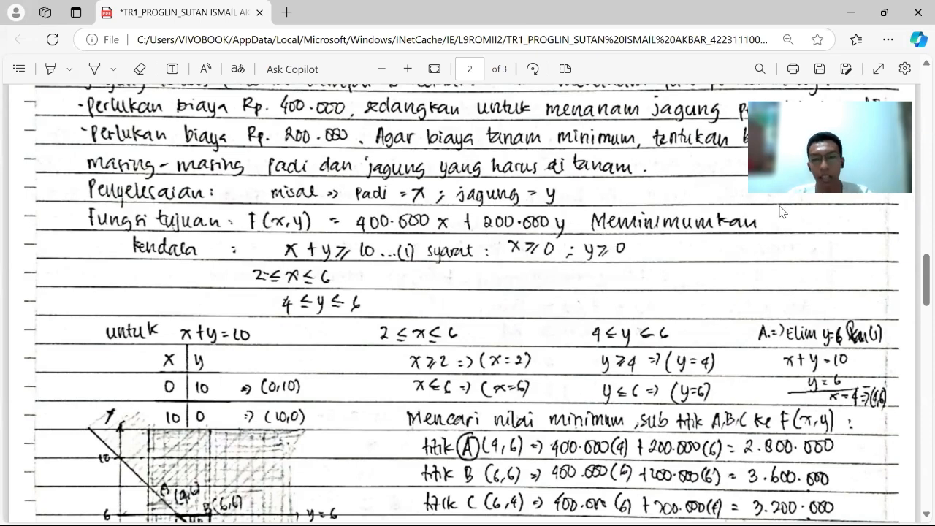
scroll(327, 284, down, 2)
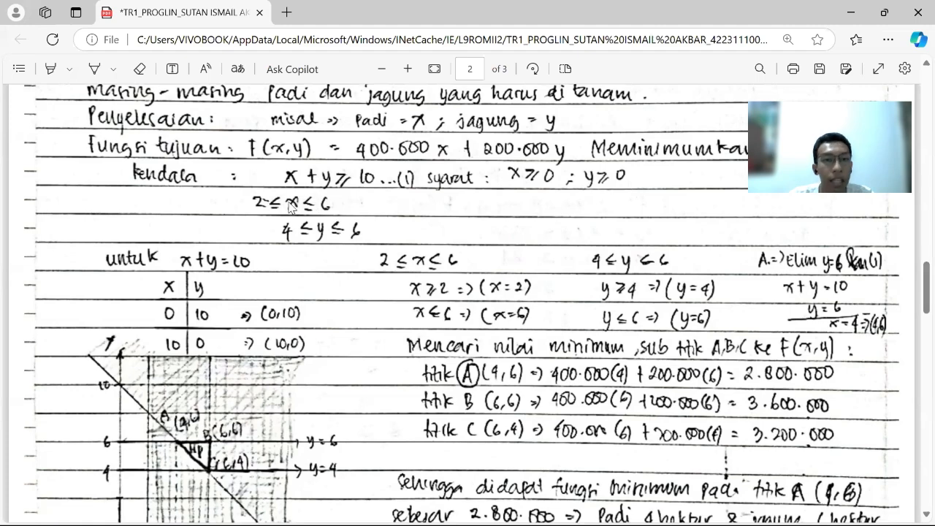
scroll(283, 213, down, 1)
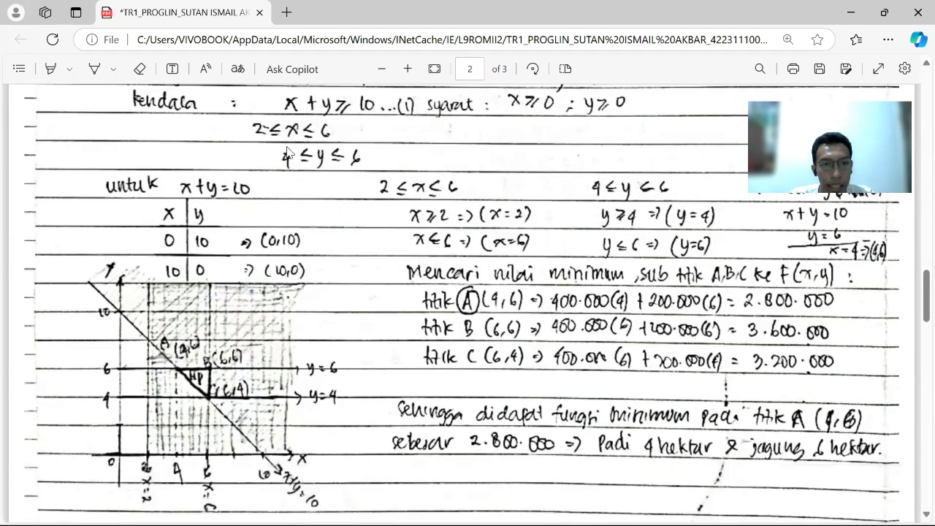
scroll(287, 157, up, 1)
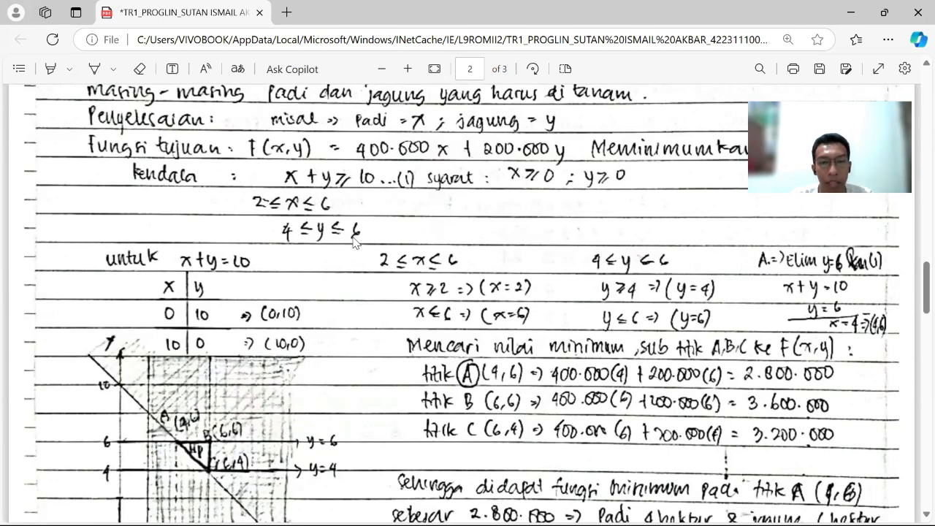
scroll(353, 254, down, 1)
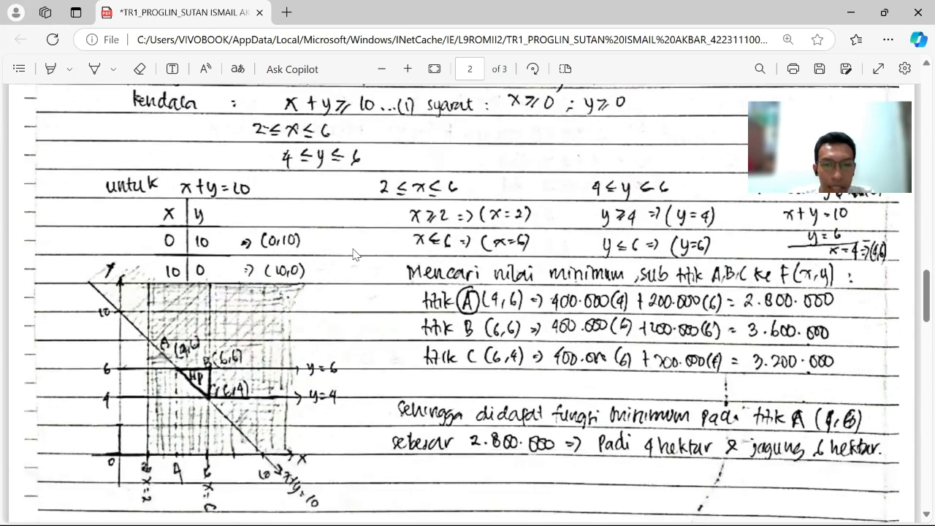
scroll(353, 254, down, 1)
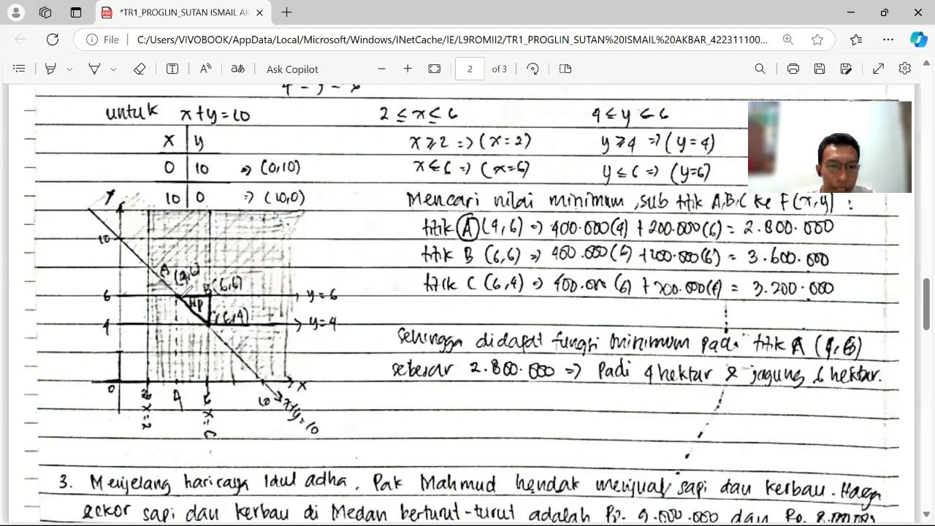
Trace the triangular feasible region on the handwritten graph in blue ink and clear the marking.
mouse_move(177, 297)
mouse_down()
mouse_move(206, 299)
mouse_move(213, 289)
mouse_move(207, 321)
mouse_move(181, 295)
mouse_up()
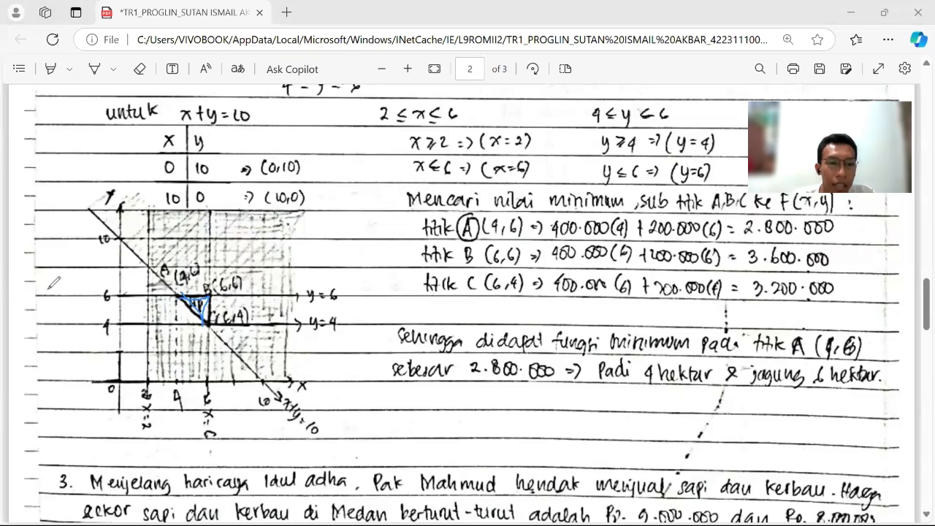
key(Escape)
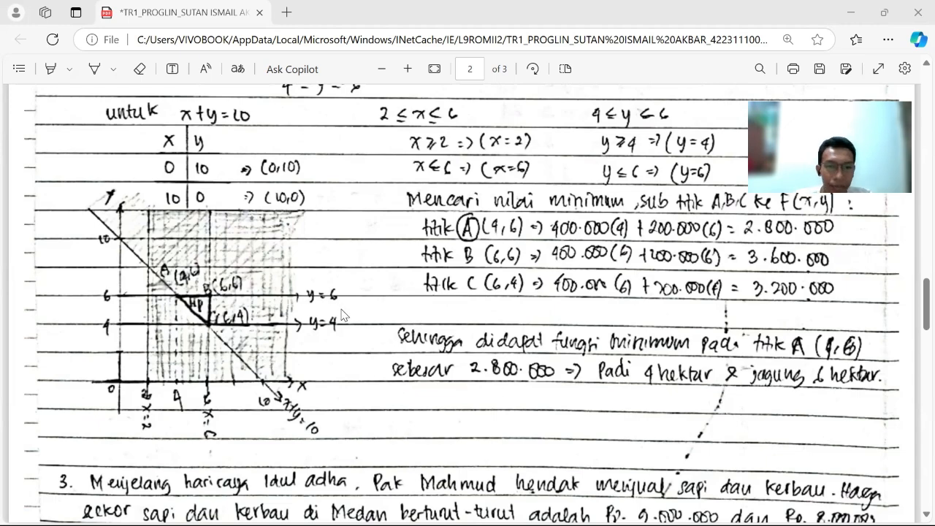
scroll(345, 318, up, 2)
scroll(341, 332, down, 2)
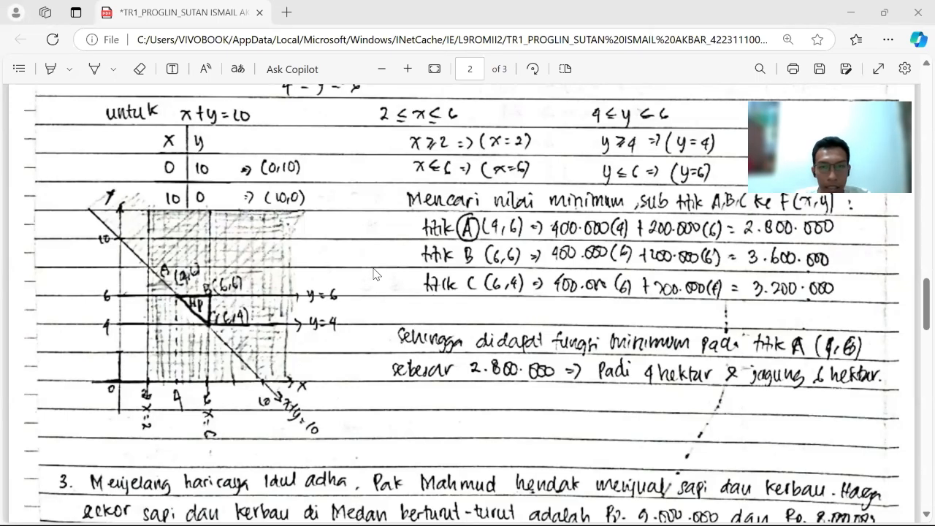
Switch to Autograph 5 and create a new 2D graph page.
key(alt+Tab)
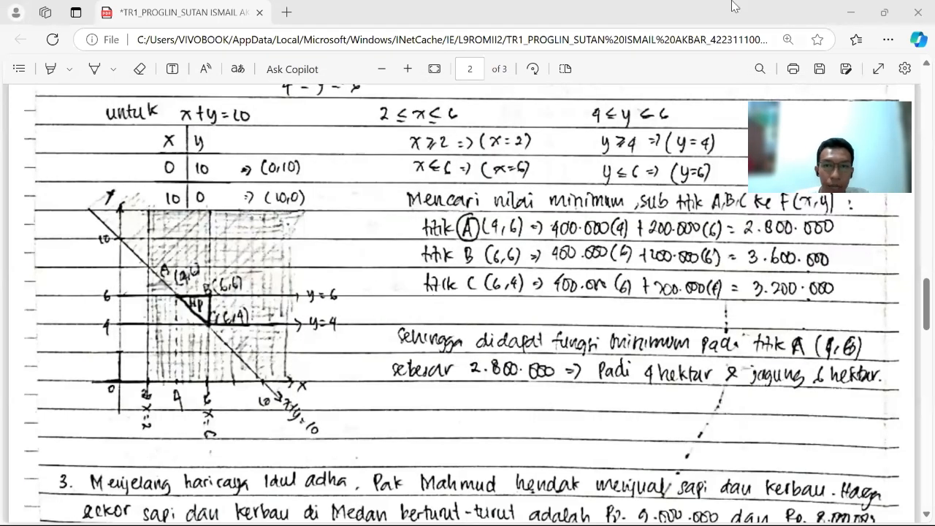
click(849, 12)
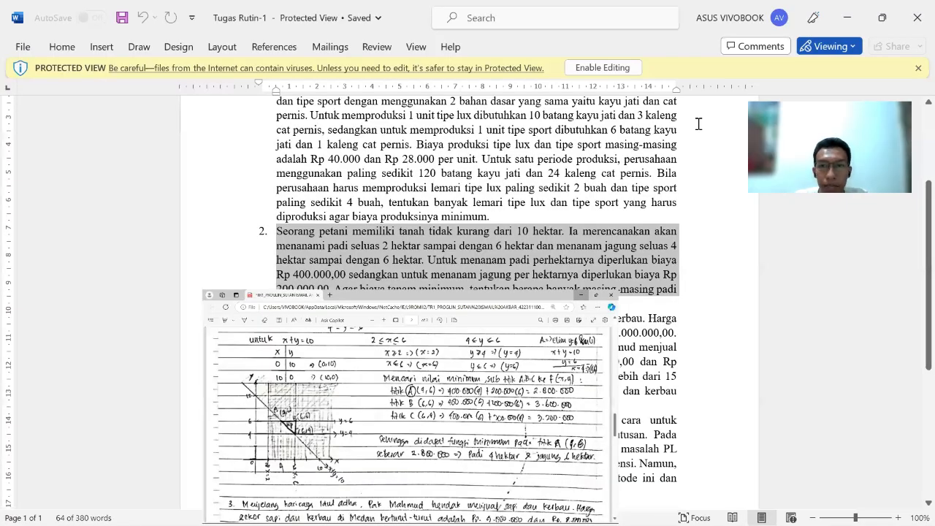
key(alt+Tab)
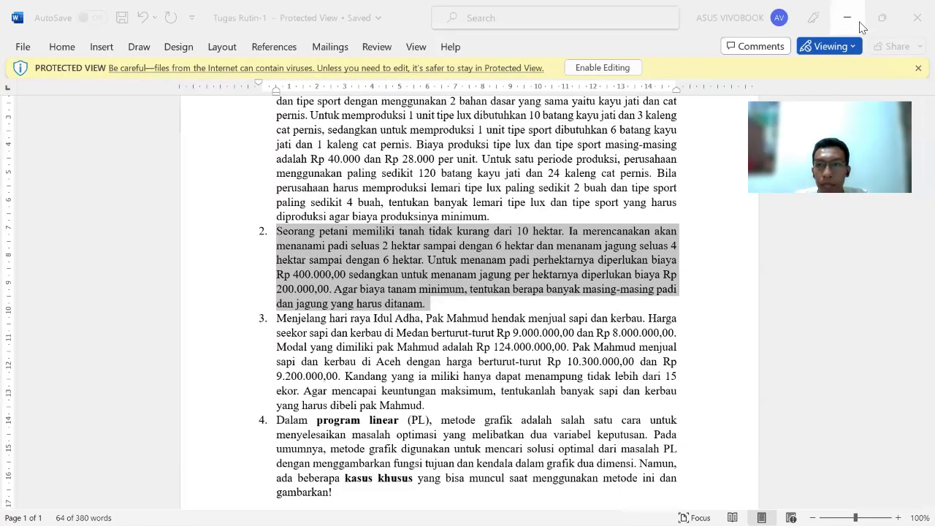
click(881, 18)
click(40, 87)
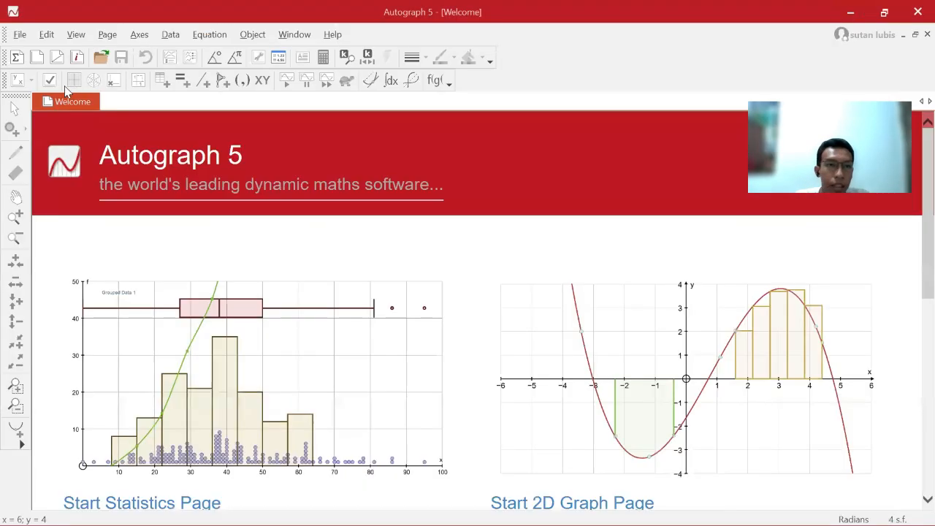
click(36, 58)
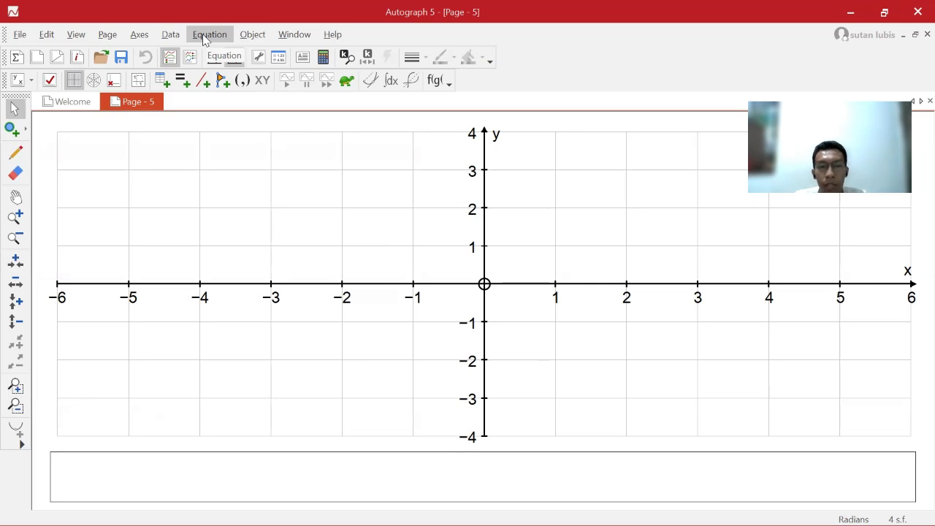
Start adding an equation to the graph page and check problem 2's constraints in the handwritten solution in Edge.
key(p)
key(Escape)
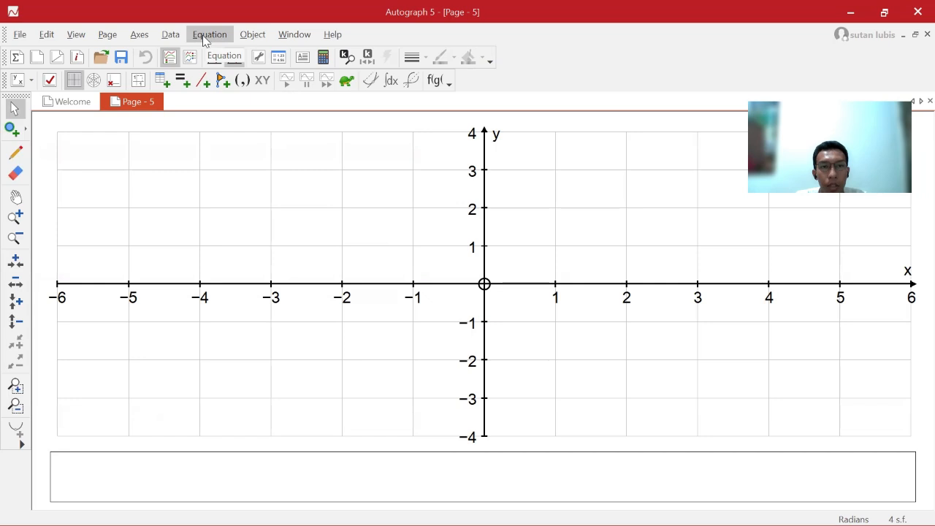
click(223, 39)
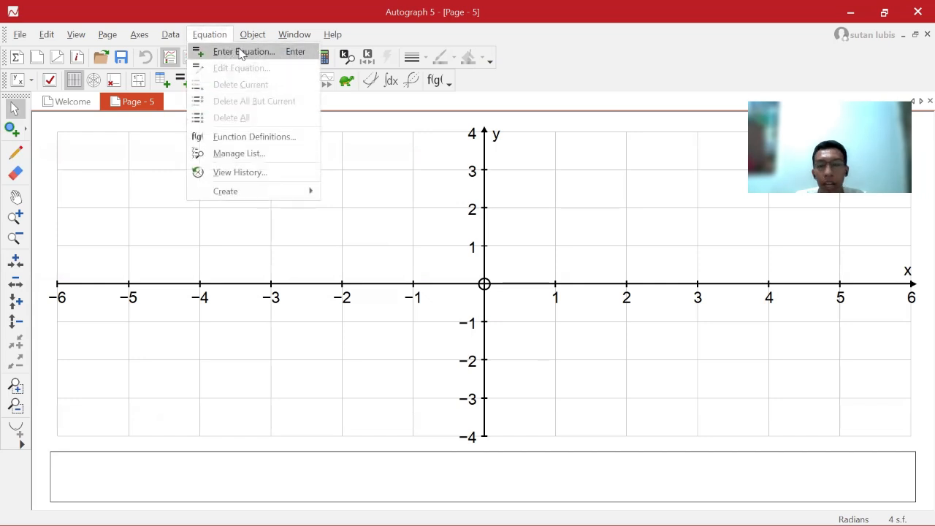
click(241, 52)
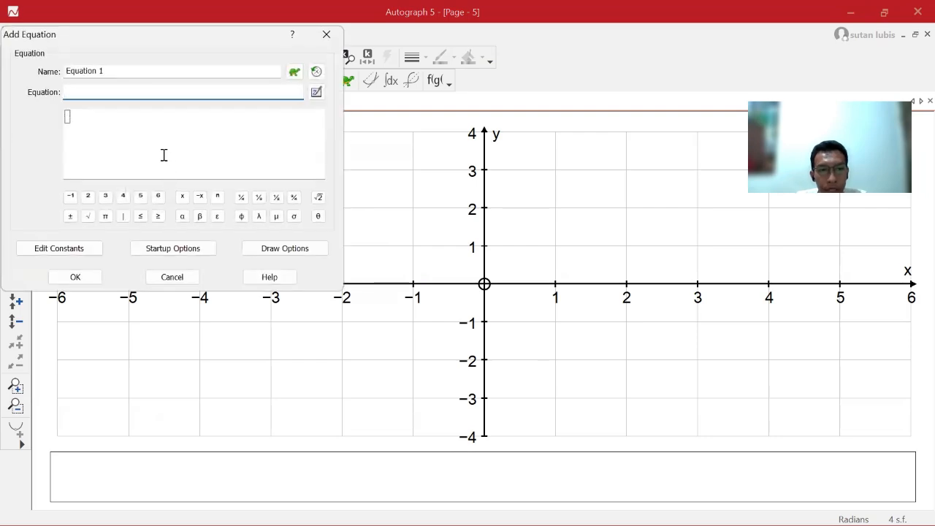
key(alt+Tab)
key(alt+Tab)
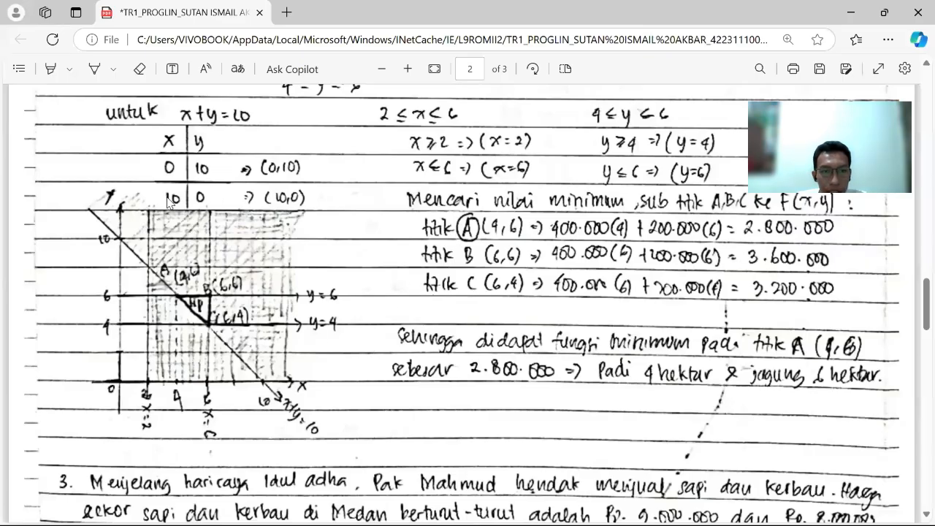
scroll(232, 167, up, 3)
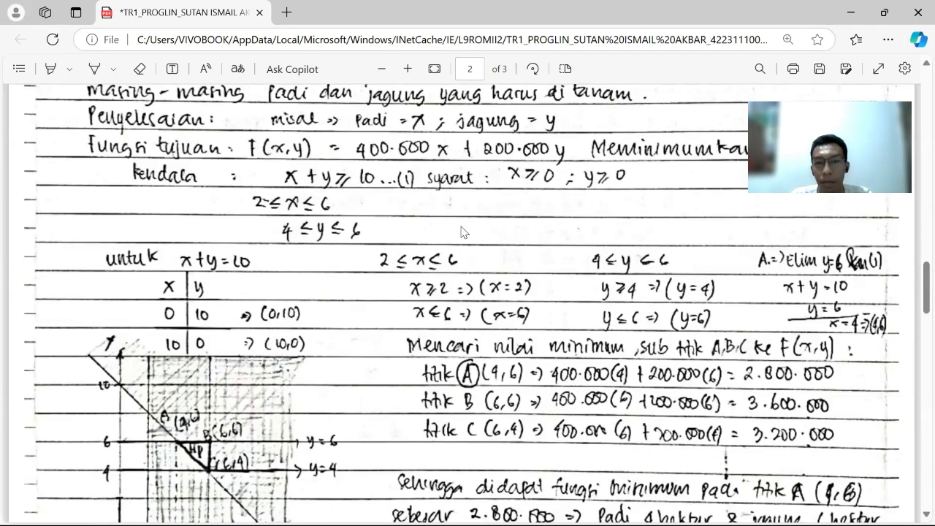
click(882, 12)
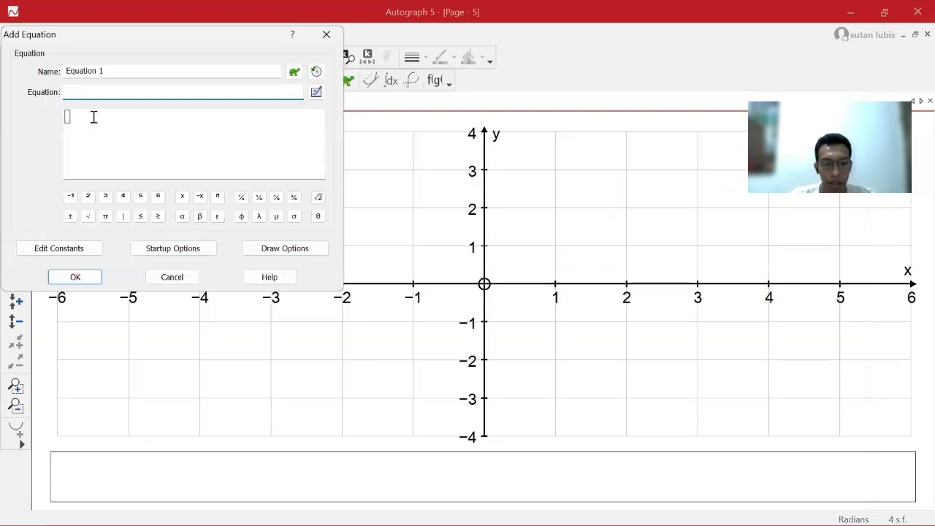
Add the inequality x+y≥10 to the graph page as Equation 1.
text(x+y)
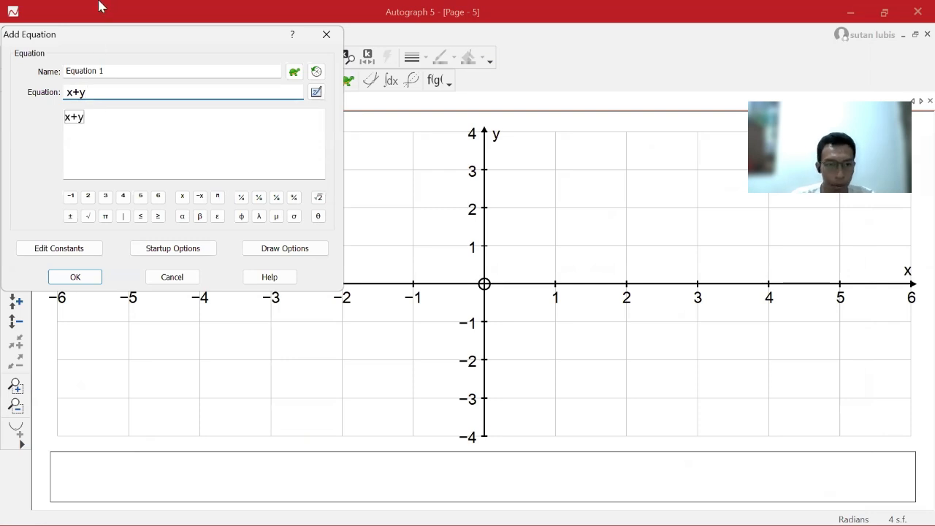
click(159, 217)
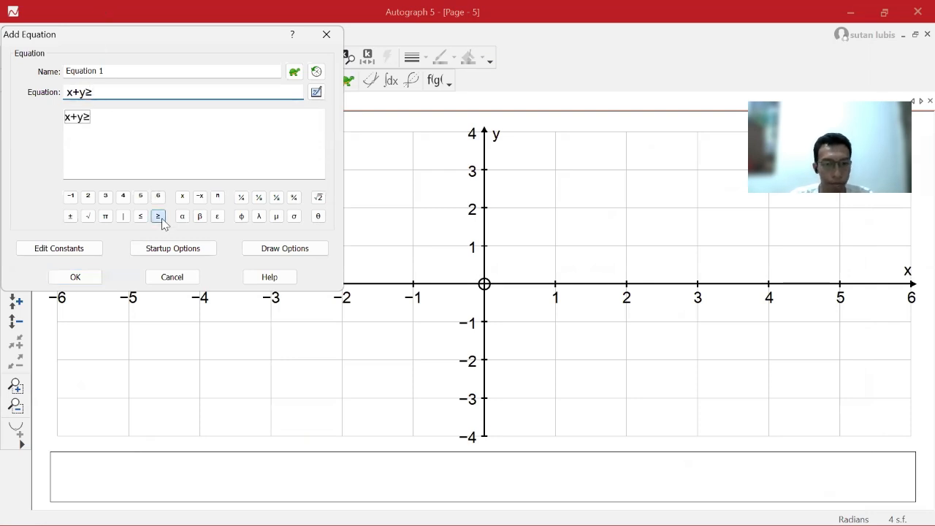
text(10)
key(Return)
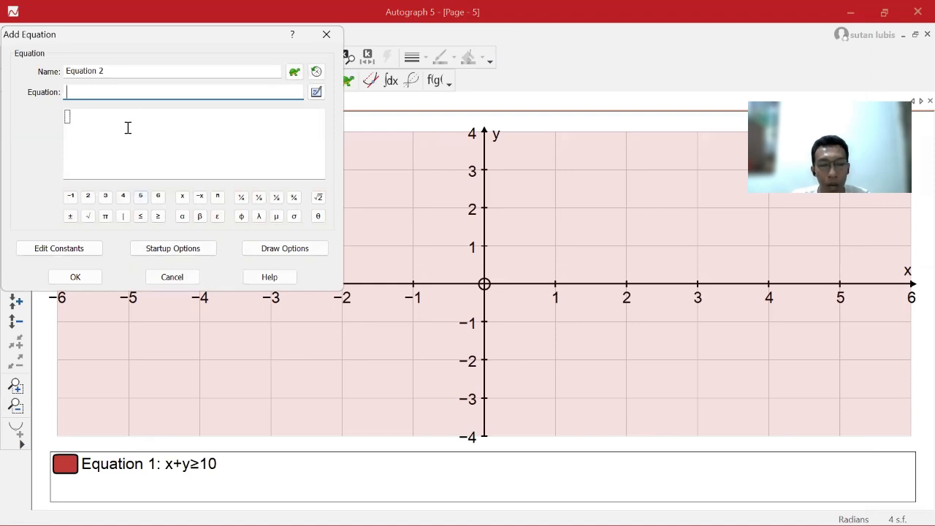
Add the inequality x≥2 to the graph page as Equation 2.
text(x)
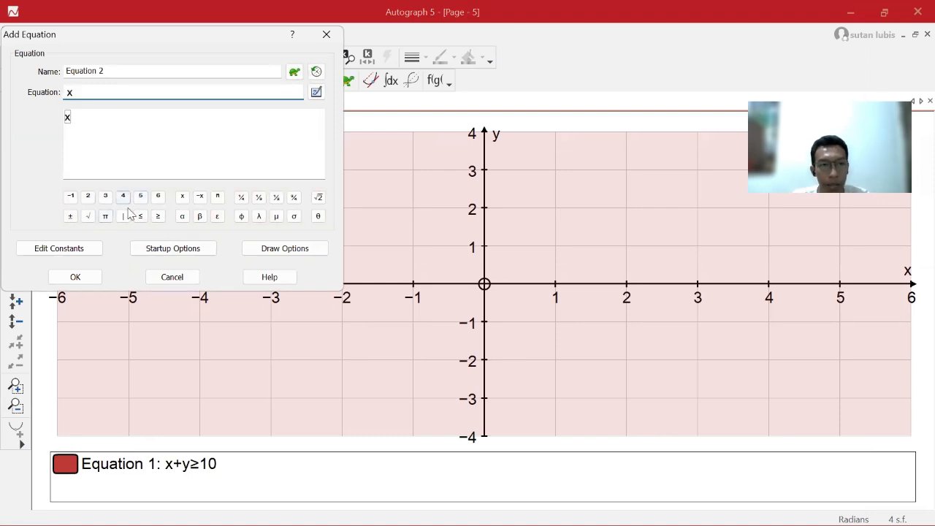
click(157, 217)
text(2)
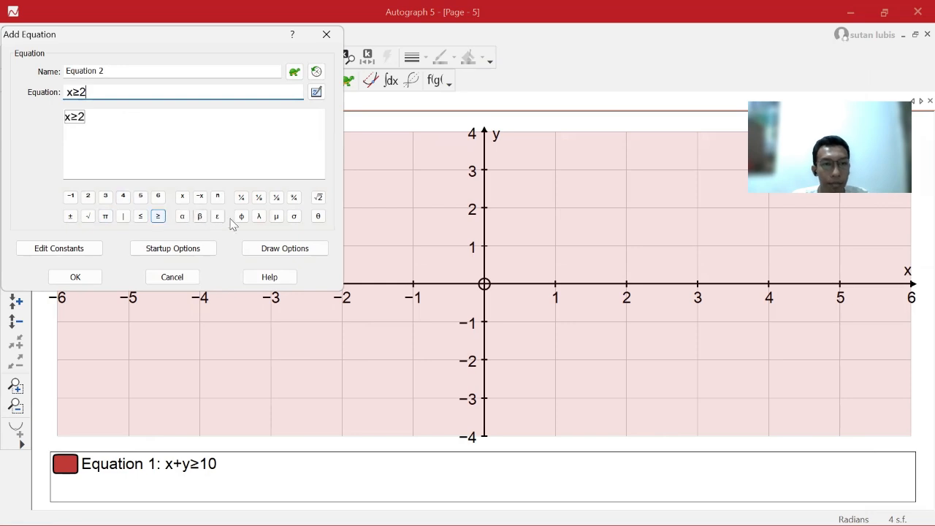
key(Return)
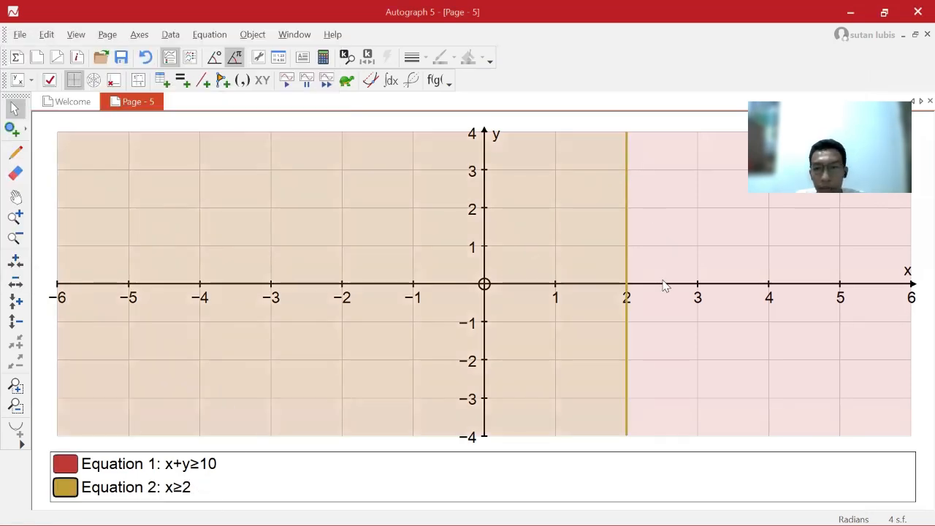
Add the inequality x≤6 to the graph page as Equation 3.
click(16, 197)
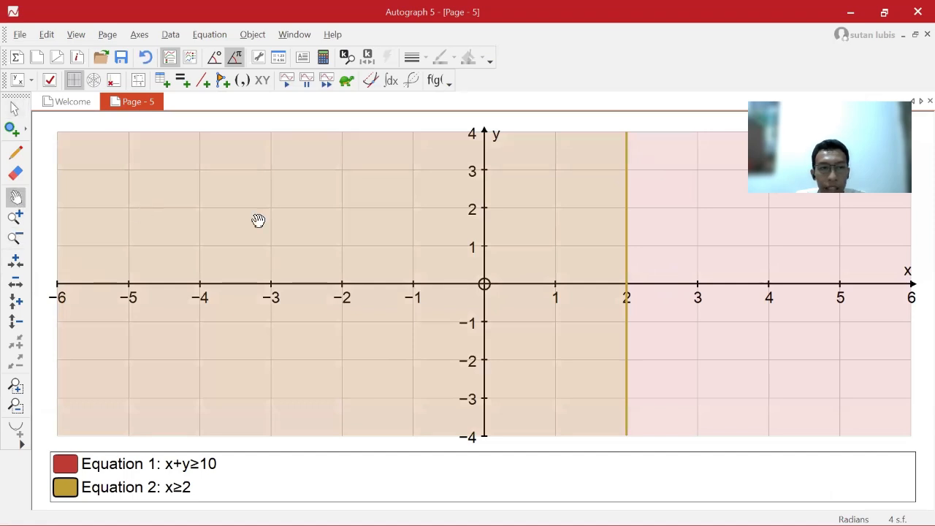
drag(349, 257, 149, 368)
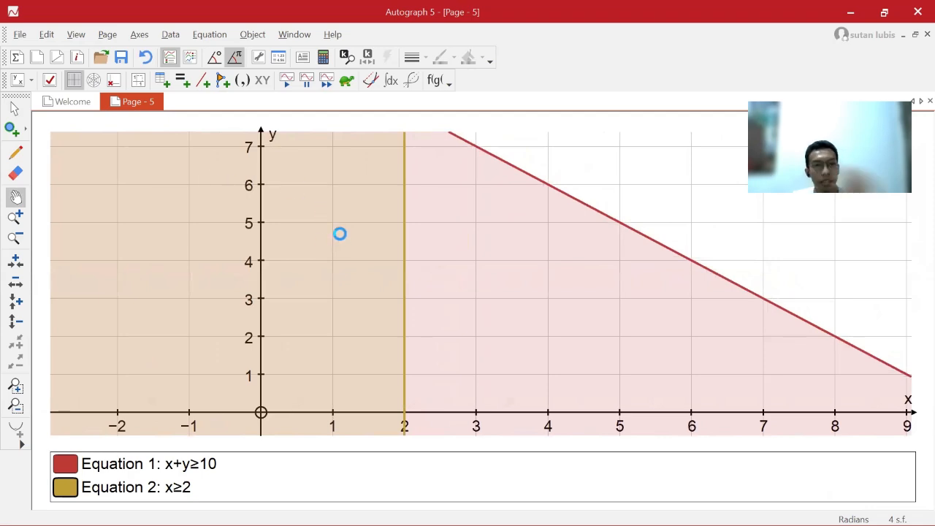
text(x)
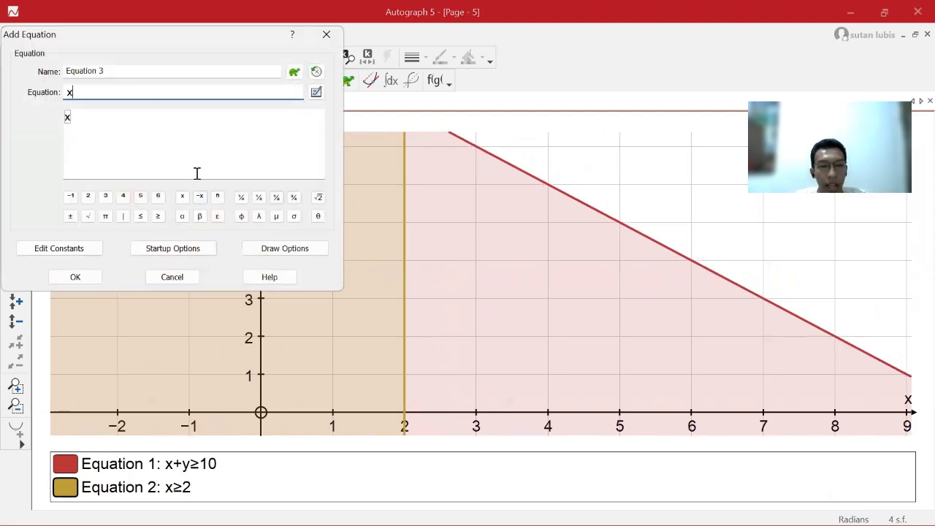
click(141, 216)
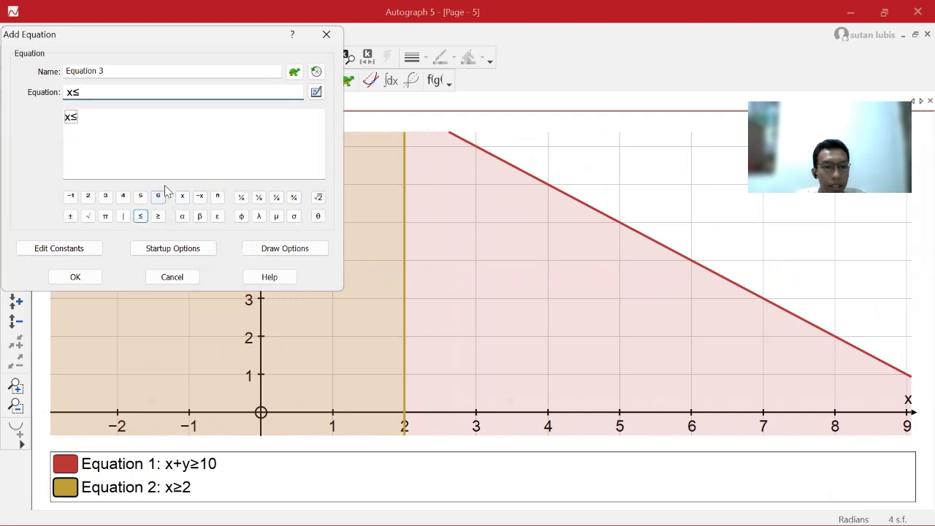
text(6)
key(Return)
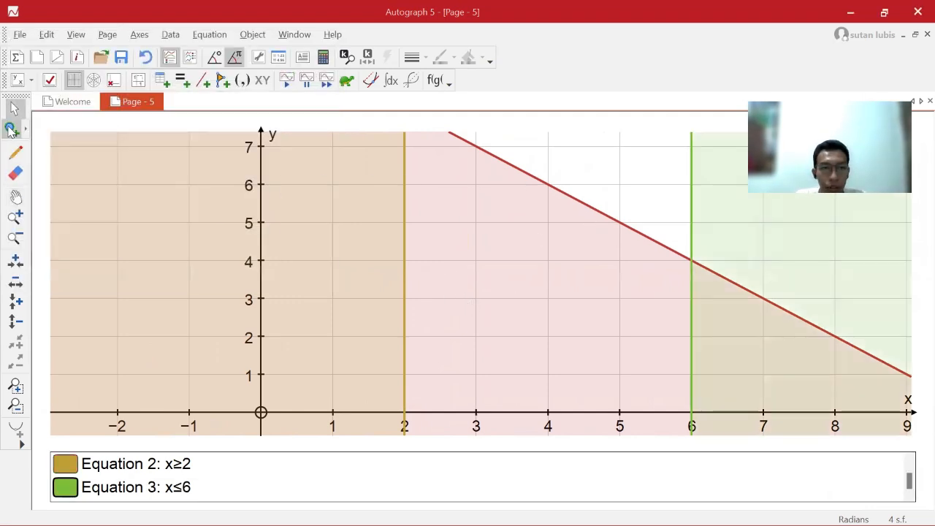
Check the y constraints in the handwritten solution and add the inequality y≥4 to the graph page as Equation 4.
click(15, 197)
drag(492, 253, 478, 271)
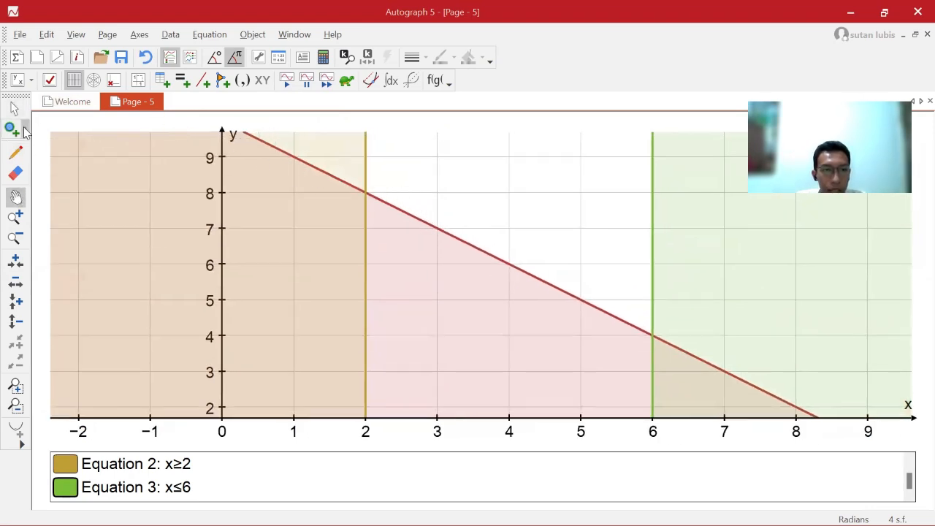
key(alt+Tab)
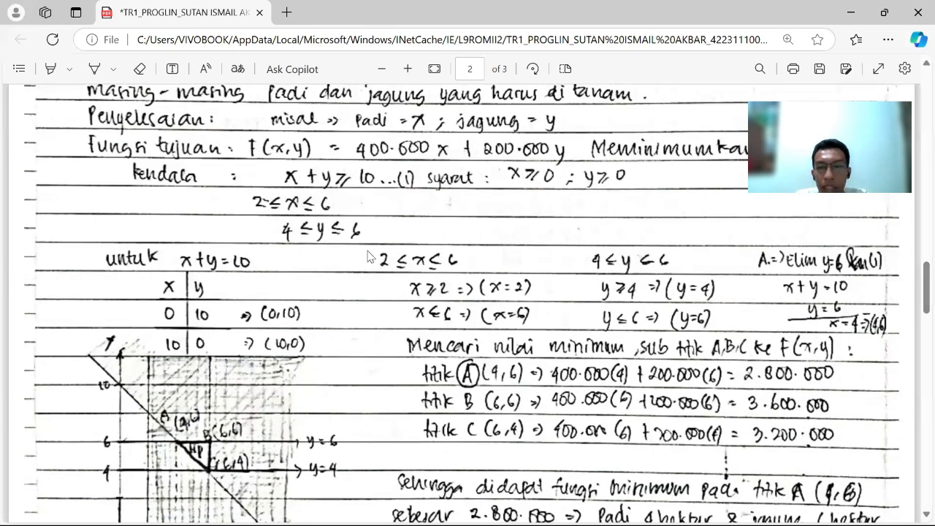
click(850, 12)
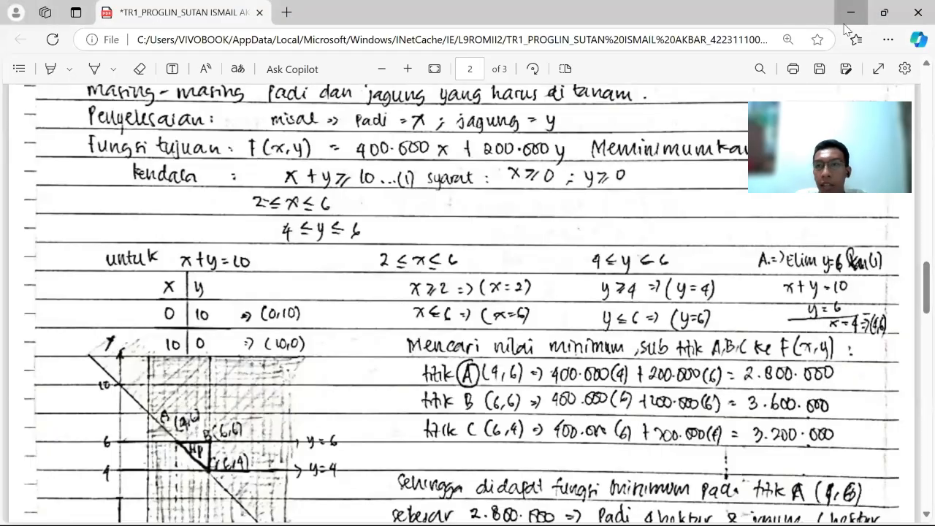
drag(294, 253, 304, 347)
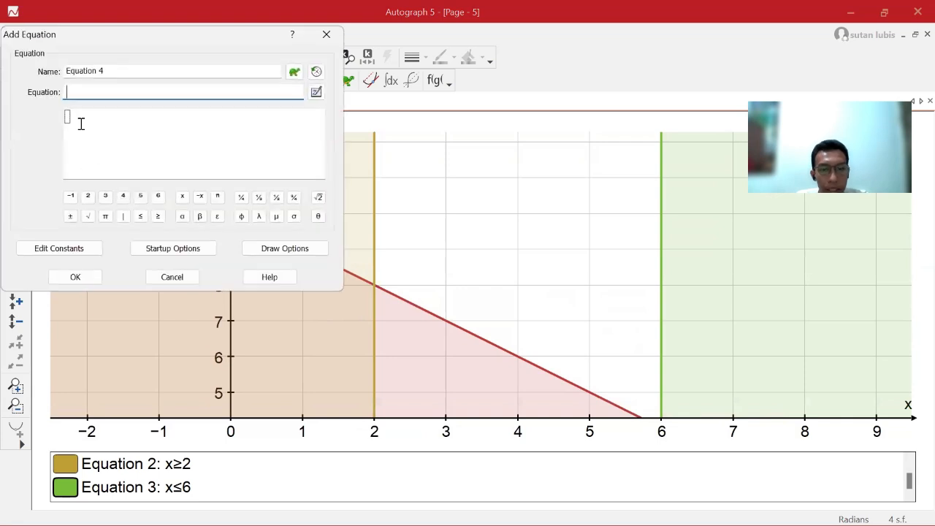
text(y)
click(158, 216)
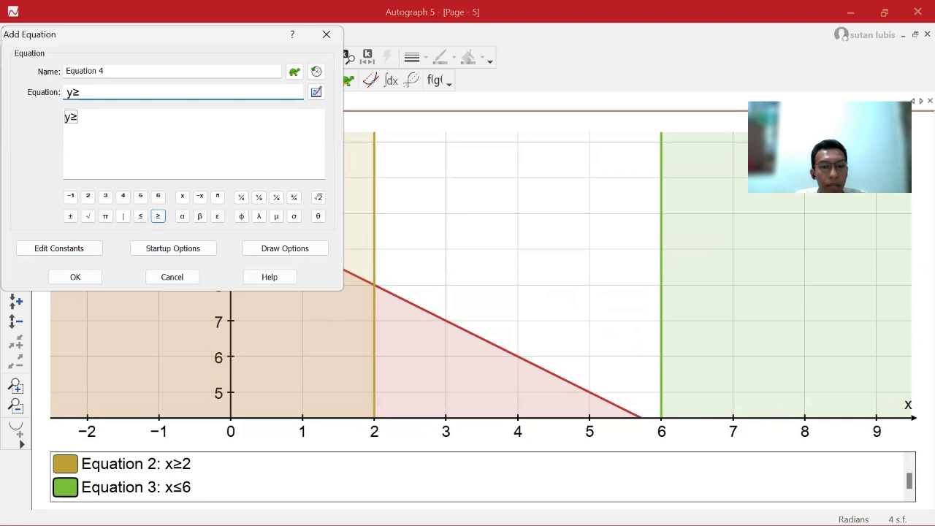
text(4)
key(Return)
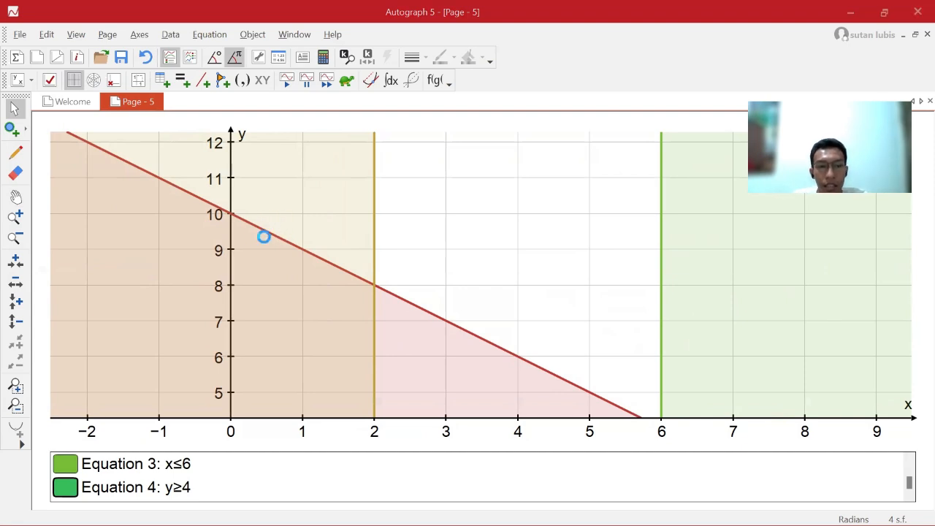
Add the inequality y≤6 to the graph page as Equation 5.
key(Return)
text(y)
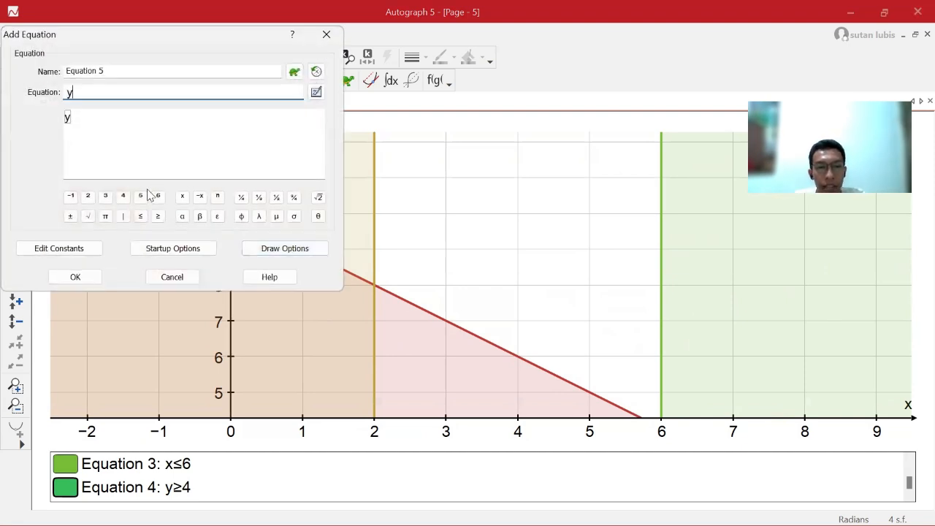
click(141, 217)
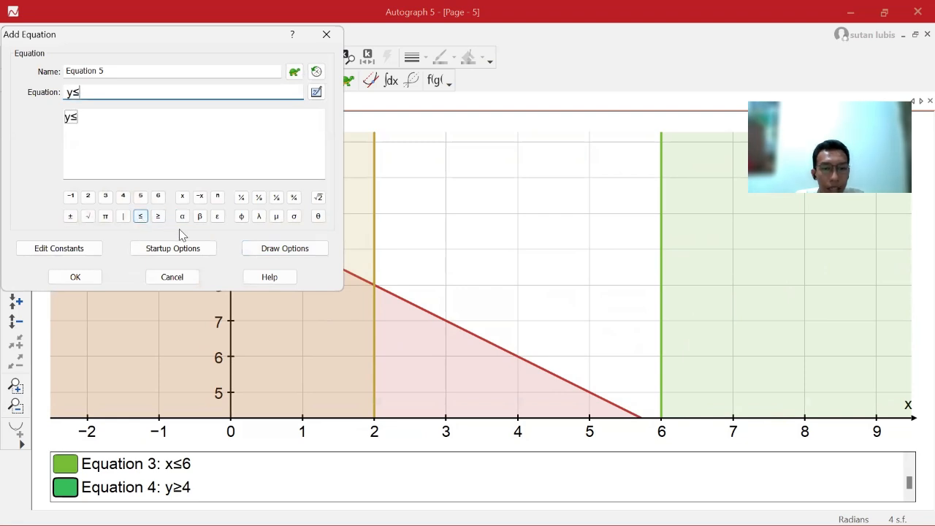
text(6)
key(Return)
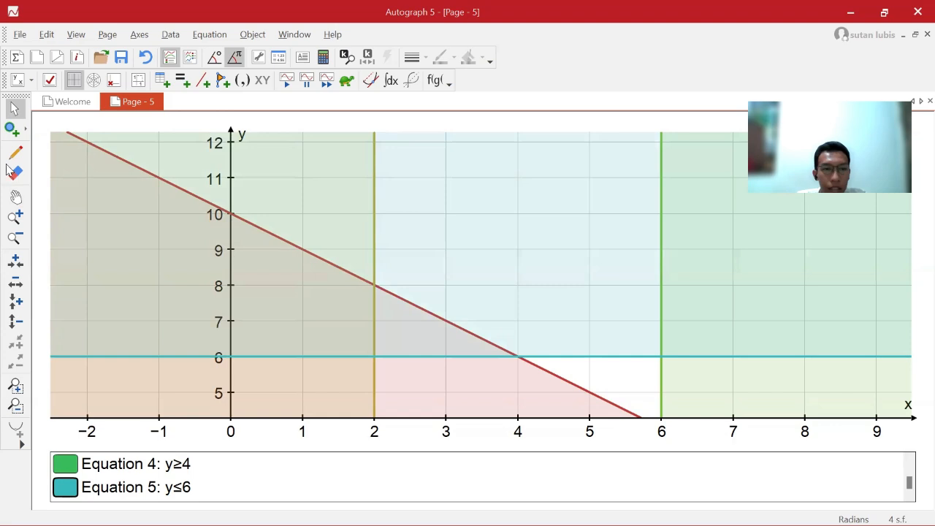
Compare the unshaded feasible region on the graph page with problem 2's hand-drawn graph in Edge.
click(14, 197)
mouse_move(452, 267)
mouse_down()
mouse_move(378, 228)
mouse_move(365, 183)
mouse_move(304, 183)
mouse_move(353, 190)
mouse_move(346, 202)
mouse_move(332, 182)
mouse_up()
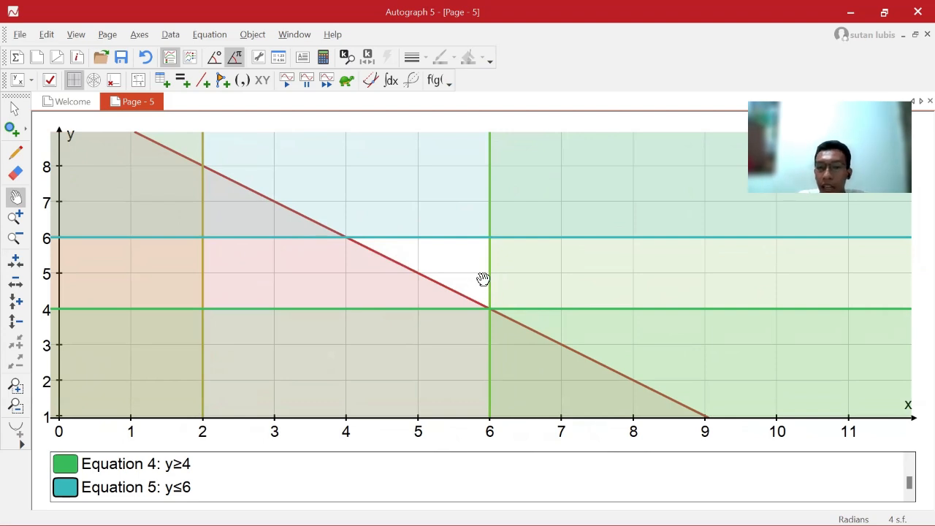
drag(607, 253, 559, 256)
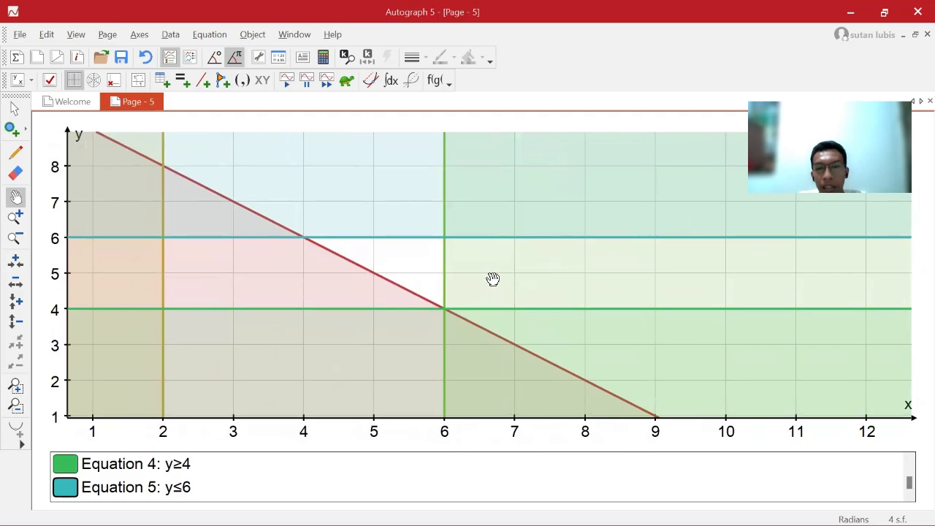
key(alt+Tab)
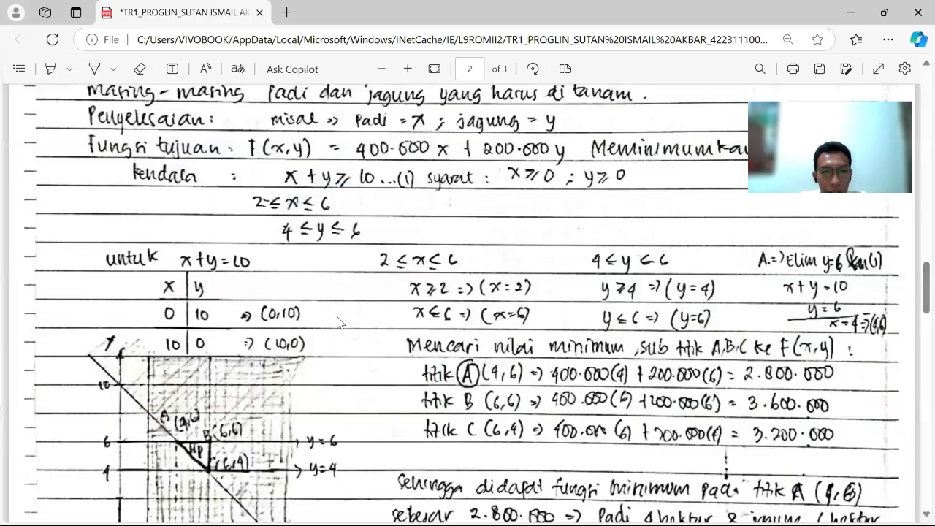
scroll(298, 342, down, 2)
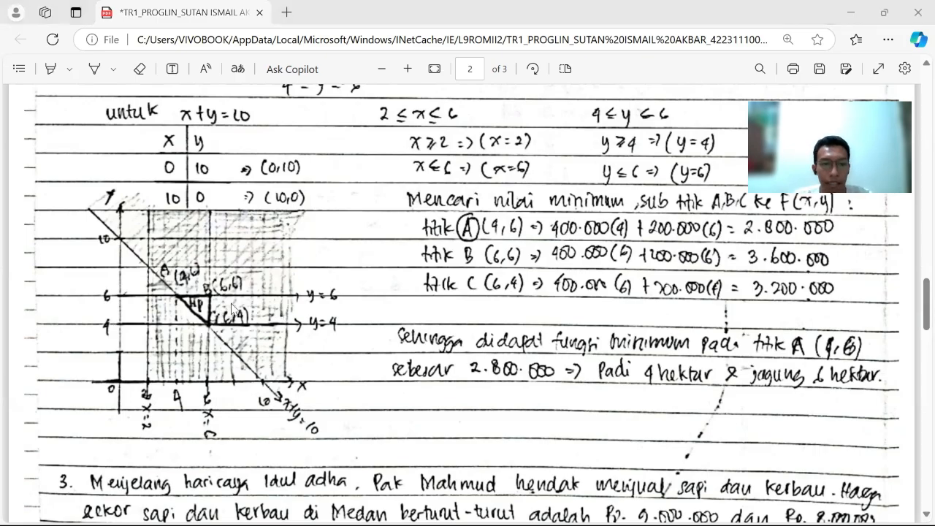
key(alt+Tab)
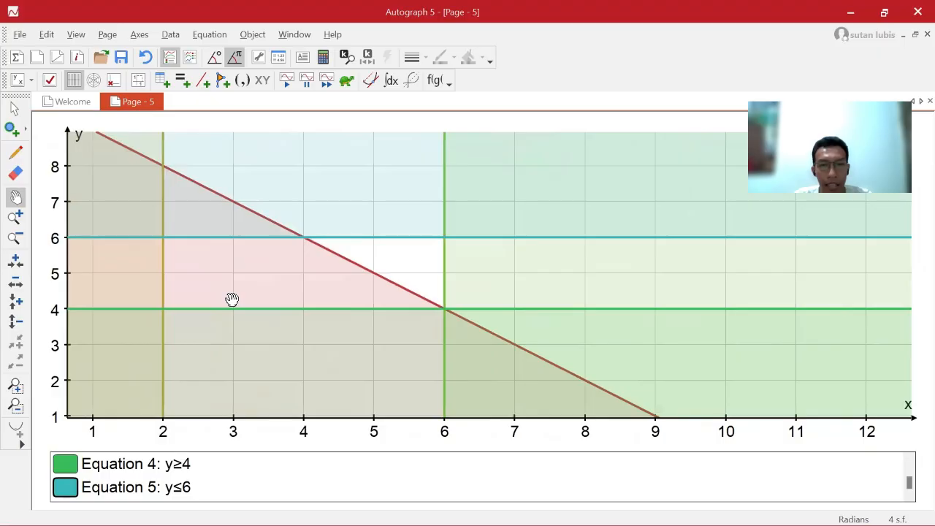
Place points on the feasible region's three corners at (4; 6), (6; 6) and (6; 4).
click(11, 130)
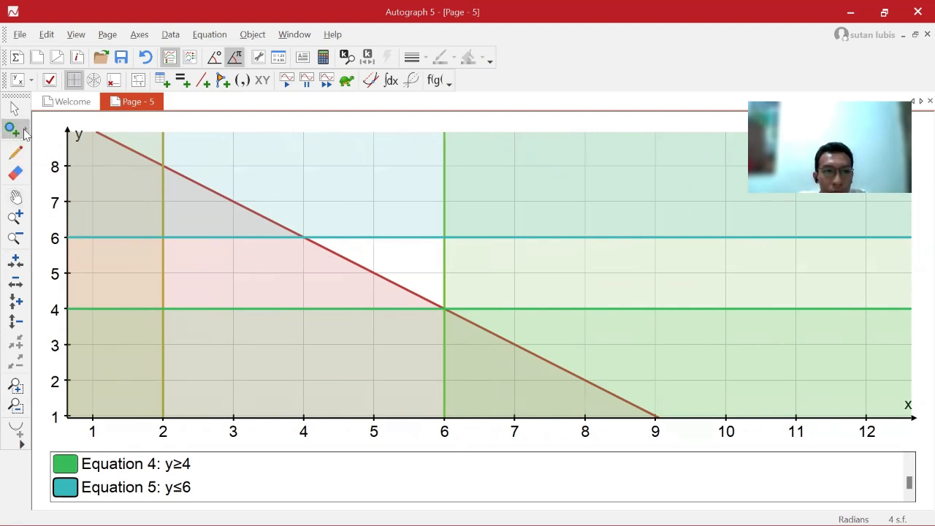
click(26, 129)
click(10, 134)
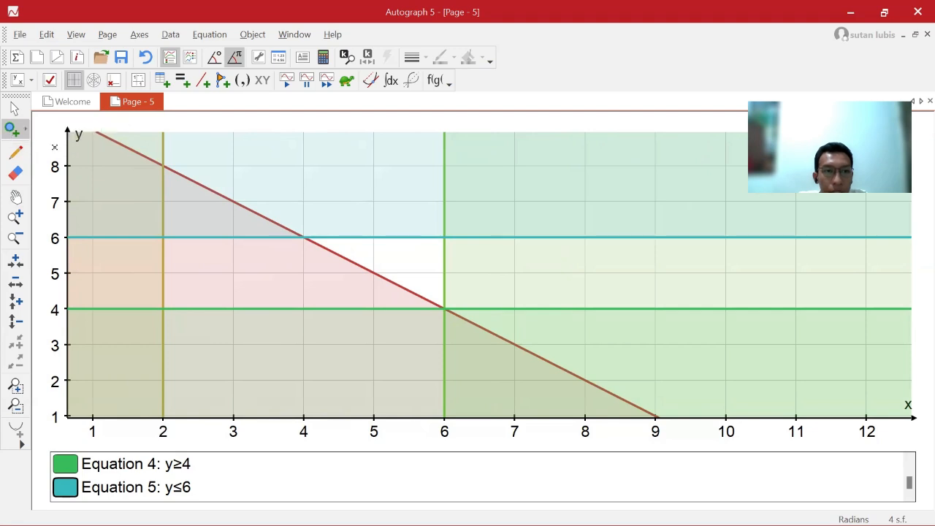
click(305, 238)
click(446, 237)
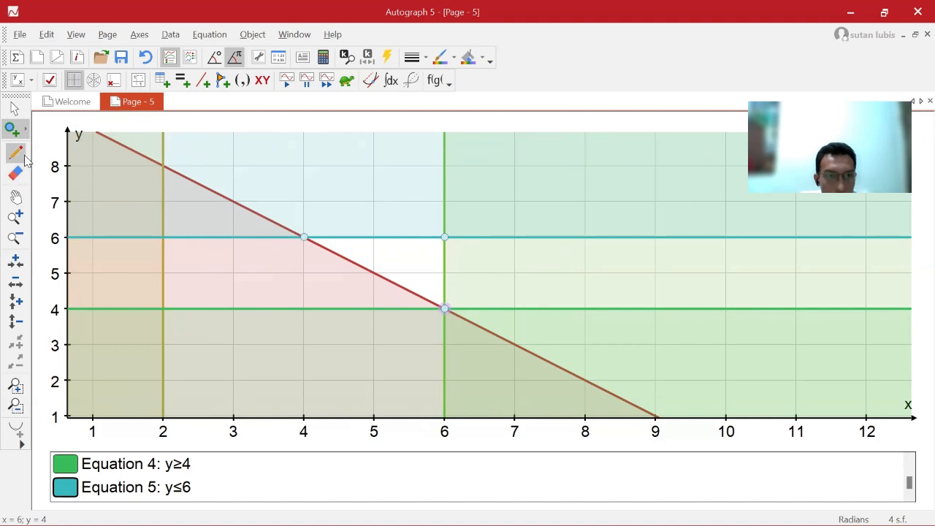
Select the three corner points and set their labels to include the value instead of the name.
click(14, 108)
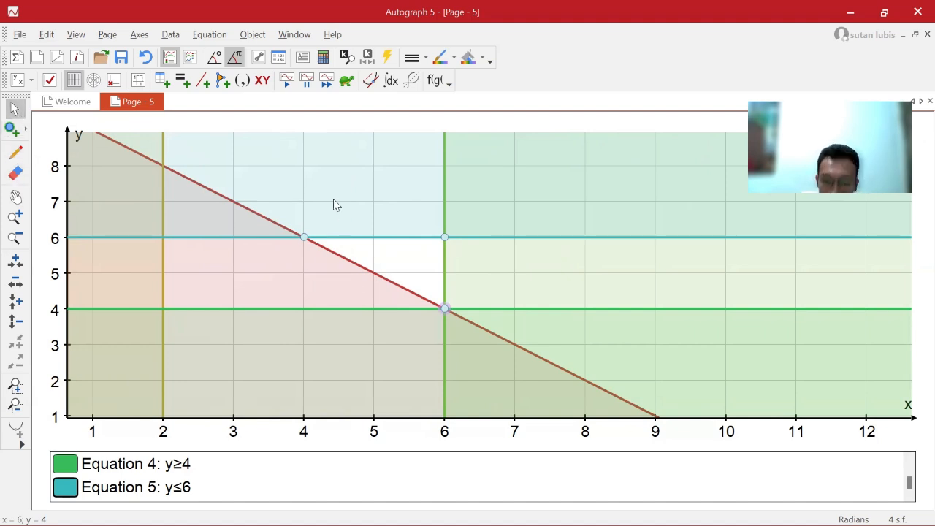
drag(270, 211, 475, 328)
right_click(420, 287)
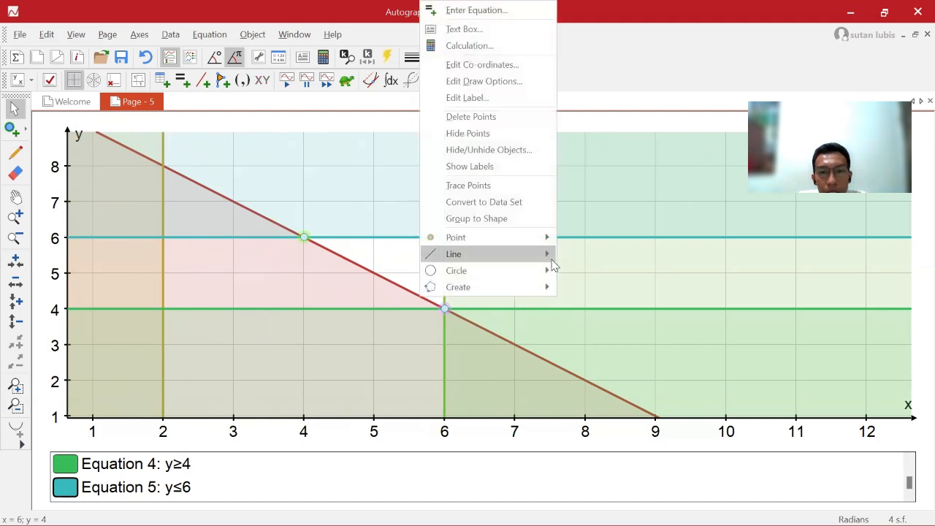
click(451, 106)
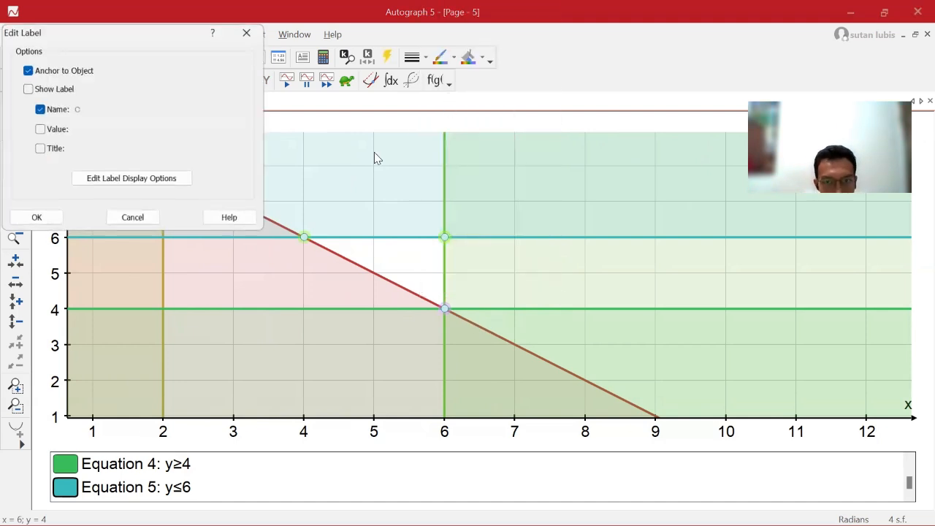
click(40, 129)
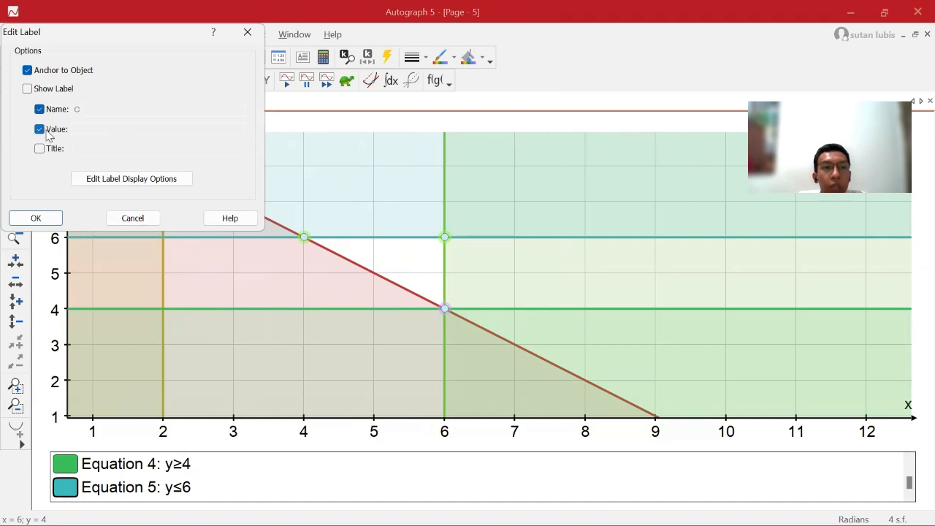
click(40, 110)
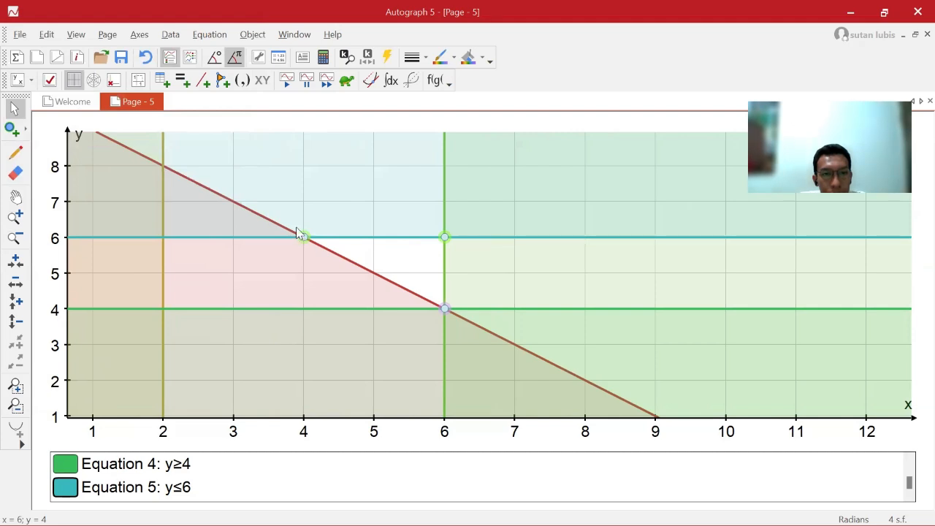
Enable Show Label and Title for the three selected corner points and apply the label settings.
drag(282, 203, 471, 319)
right_click(425, 267)
click(502, 328)
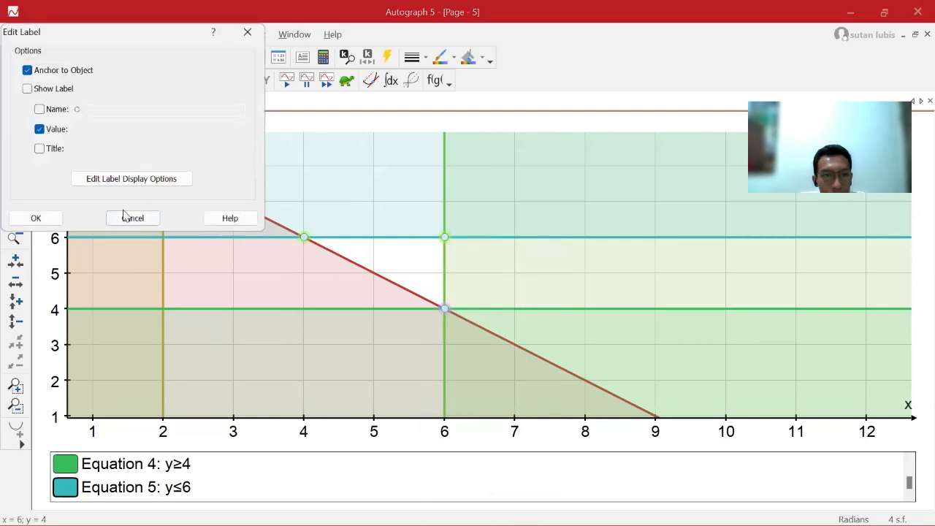
click(41, 149)
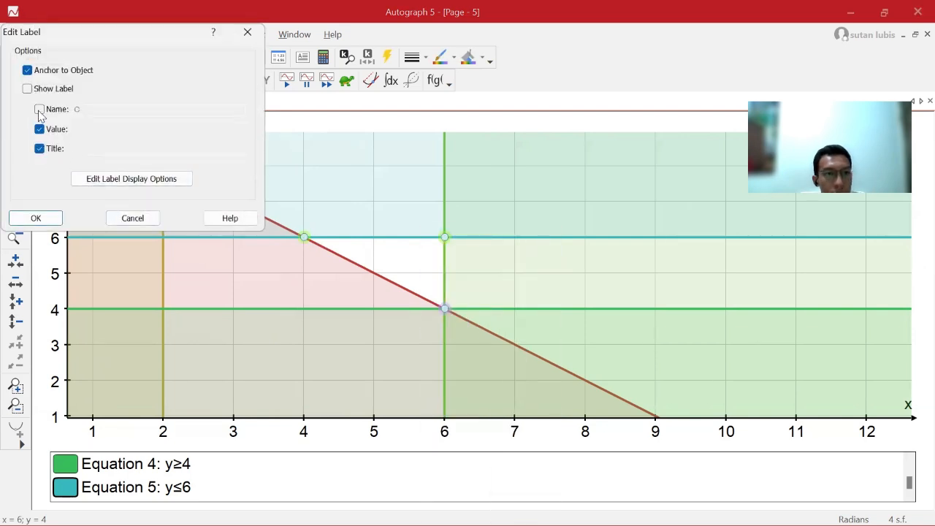
click(29, 89)
click(57, 217)
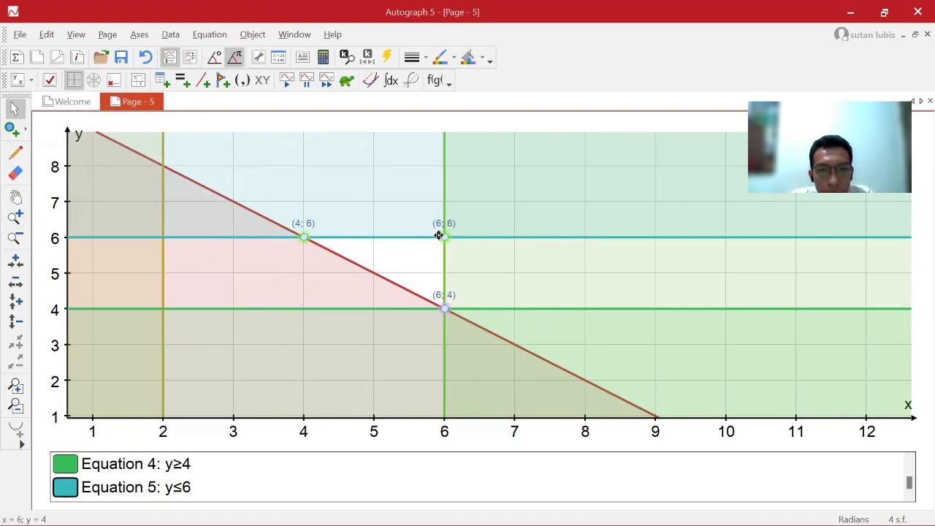
Review the objective function and the minimum-value calculations at points A, B and C in the handwritten solution in Edge.
click(15, 197)
drag(400, 285, 229, 286)
key(alt+Tab)
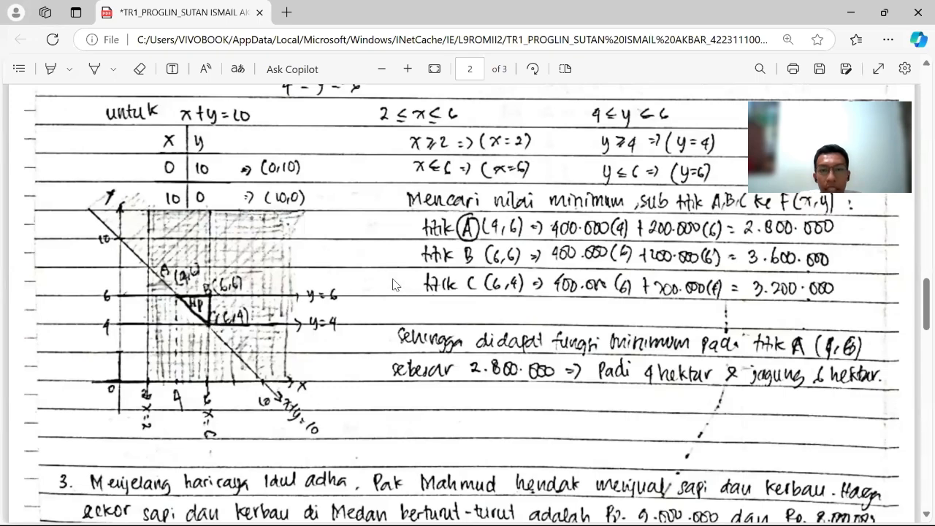
scroll(446, 303, up, 2)
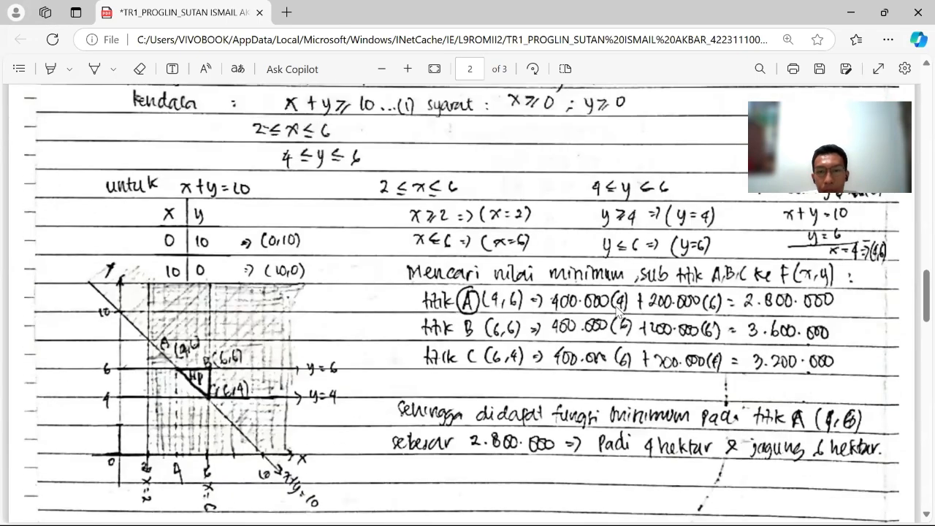
scroll(492, 192, up, 4)
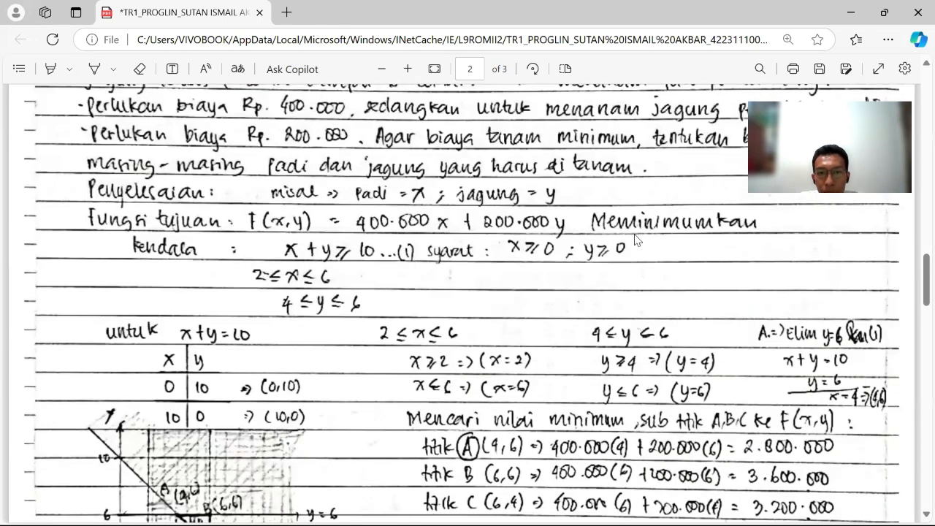
scroll(608, 290, down, 1)
scroll(617, 292, down, 5)
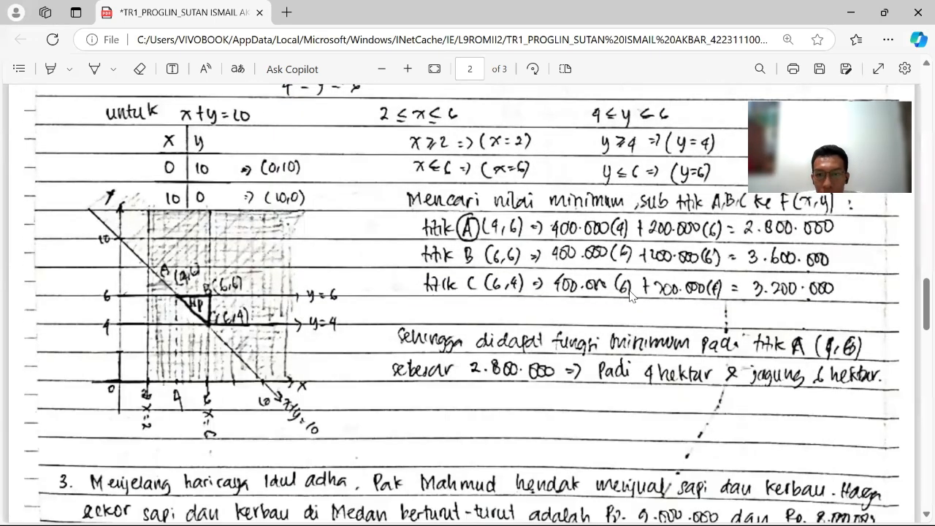
scroll(760, 318, up, 2)
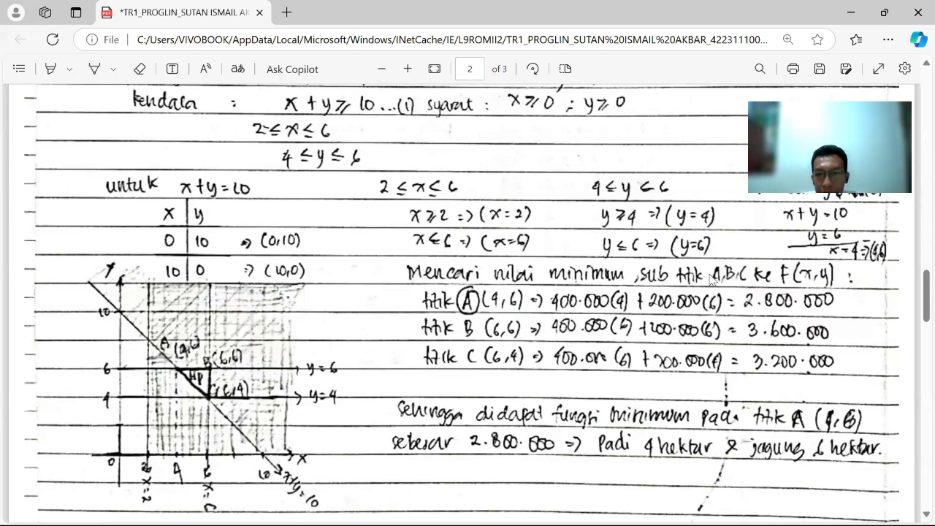
scroll(376, 289, up, 2)
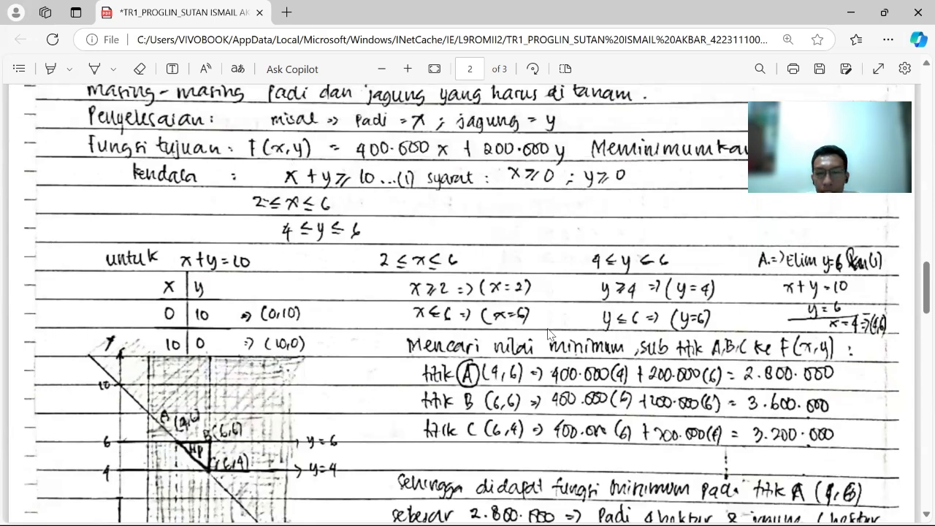
scroll(641, 349, down, 2)
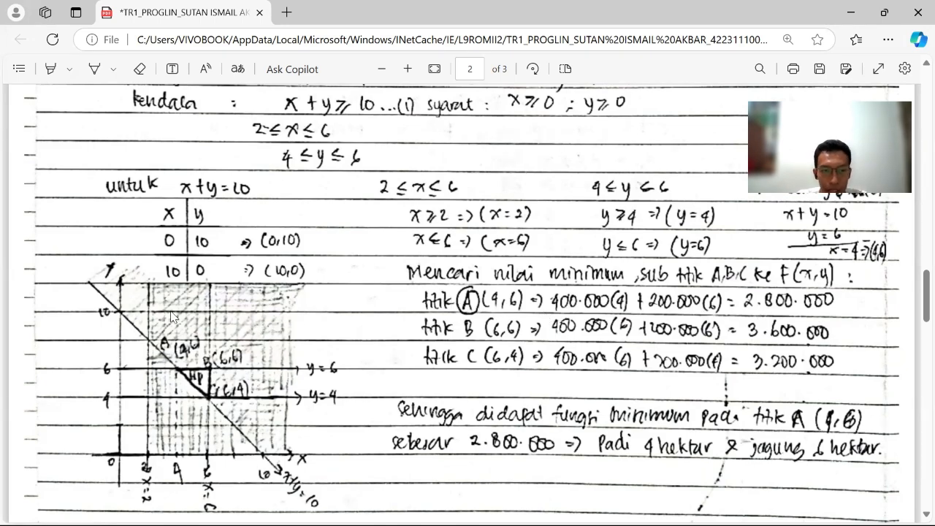
scroll(146, 314, down, 4)
Return to Autograph and examine the labelled corner points of the feasible region.
key(alt+Tab)
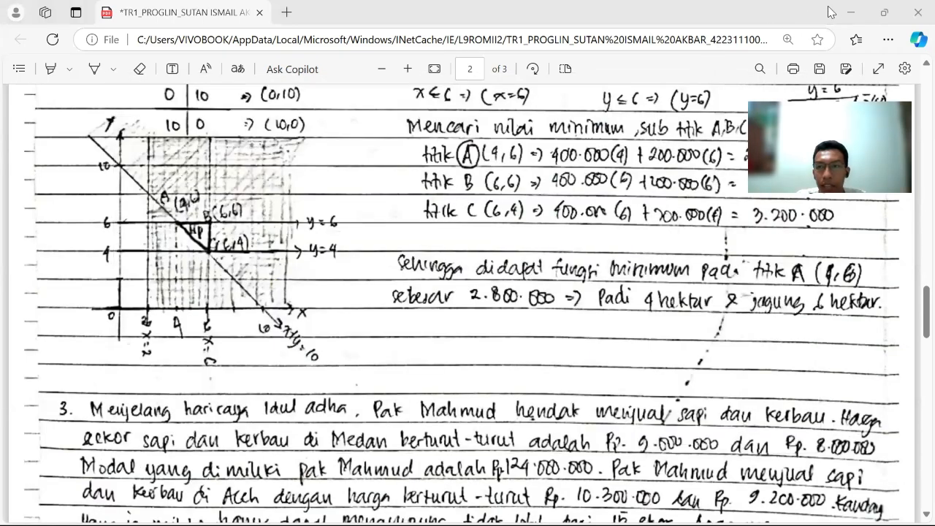
click(850, 11)
drag(211, 296, 307, 298)
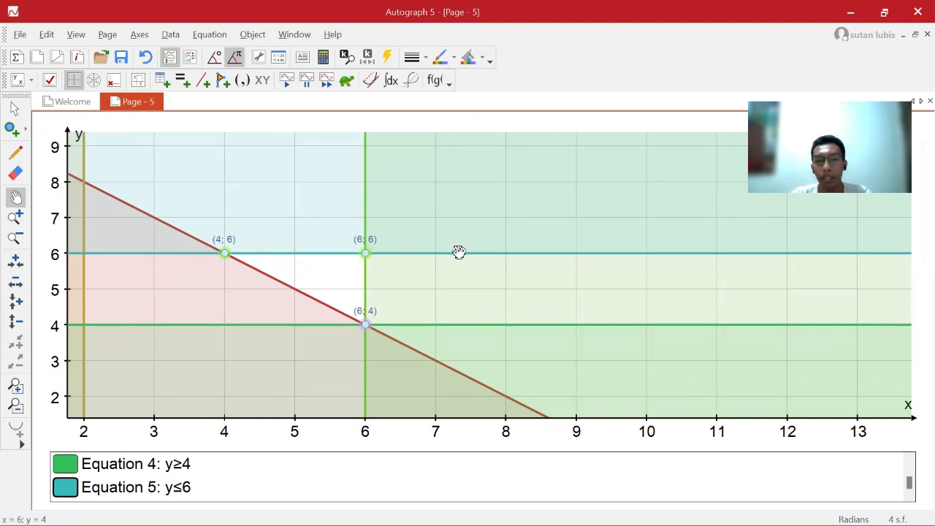
mouse_move(492, 292)
mouse_down()
mouse_move(464, 290)
mouse_move(487, 287)
mouse_up()
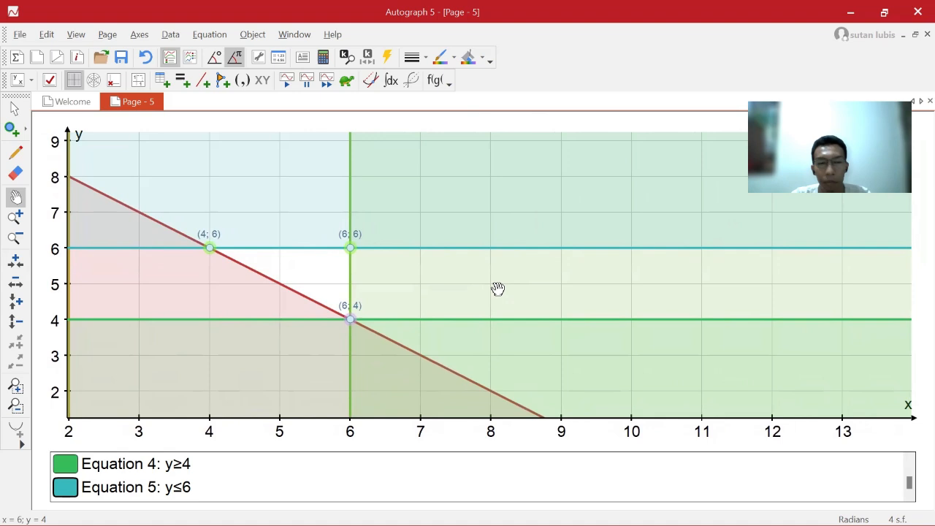
drag(573, 281, 573, 281)
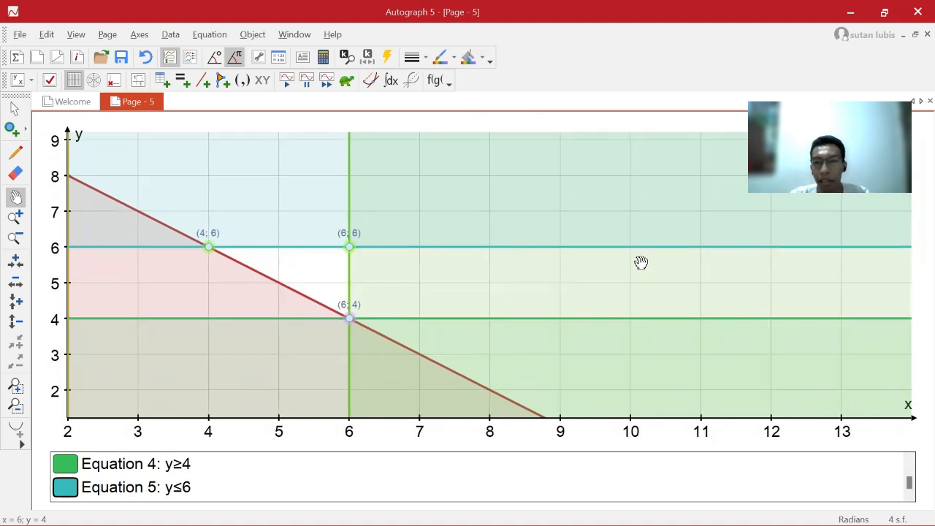